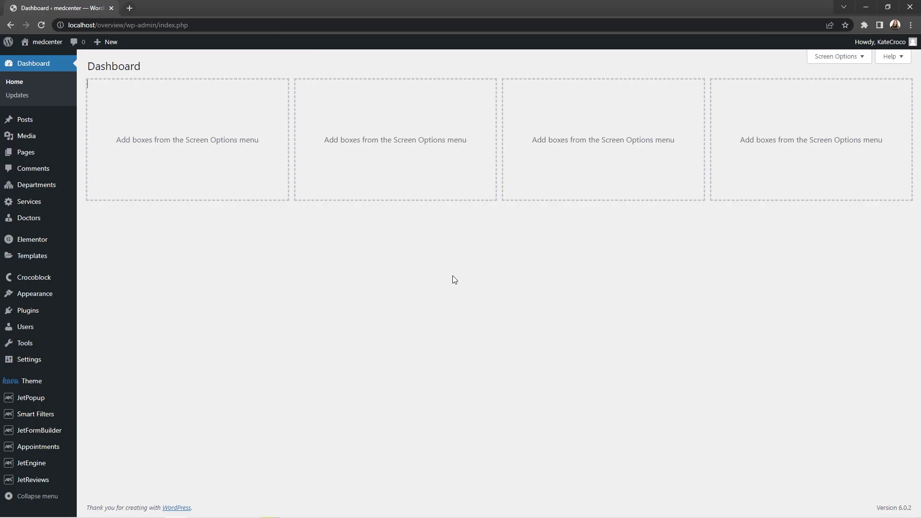
# Bulk-unapprove the 'I am definitely', 'Very' and 'Very happy' reviews in All Reviews
pyautogui.moveTo(48, 480)
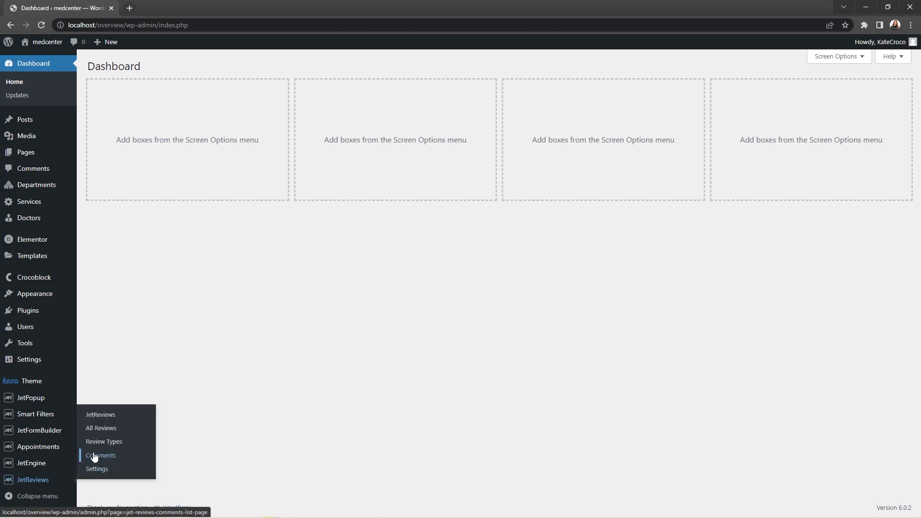
pyautogui.click(96, 430)
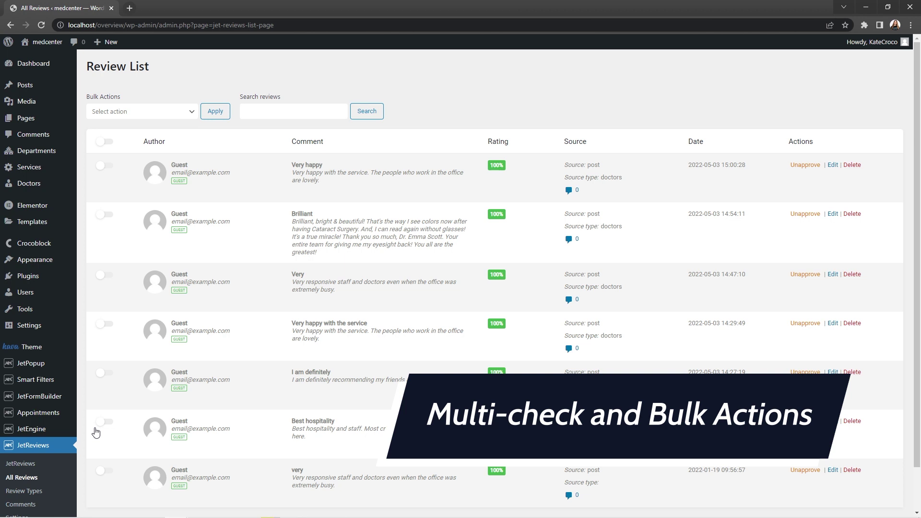
pyautogui.click(107, 375)
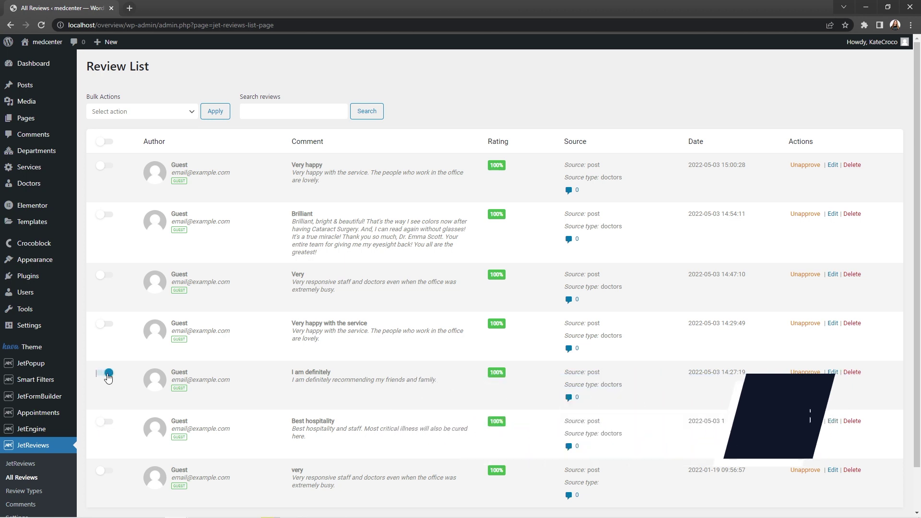
pyautogui.click(107, 276)
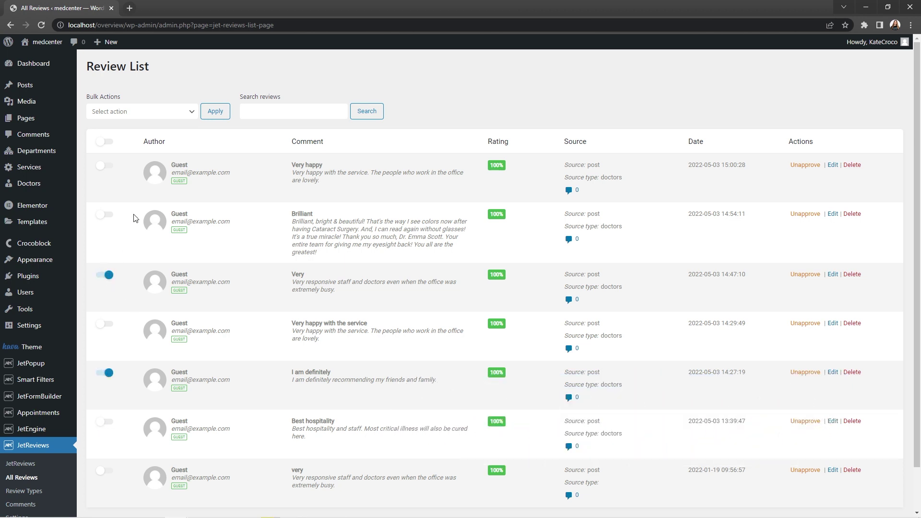
pyautogui.click(110, 166)
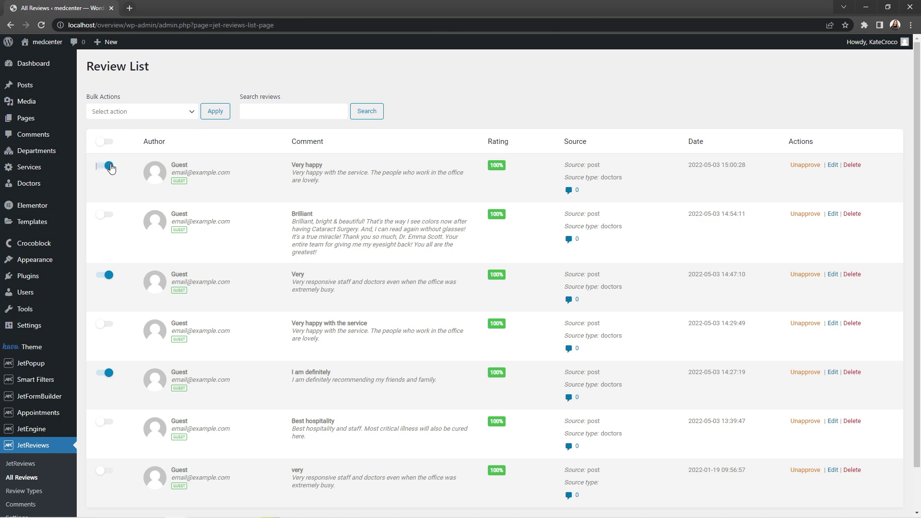
pyautogui.click(187, 112)
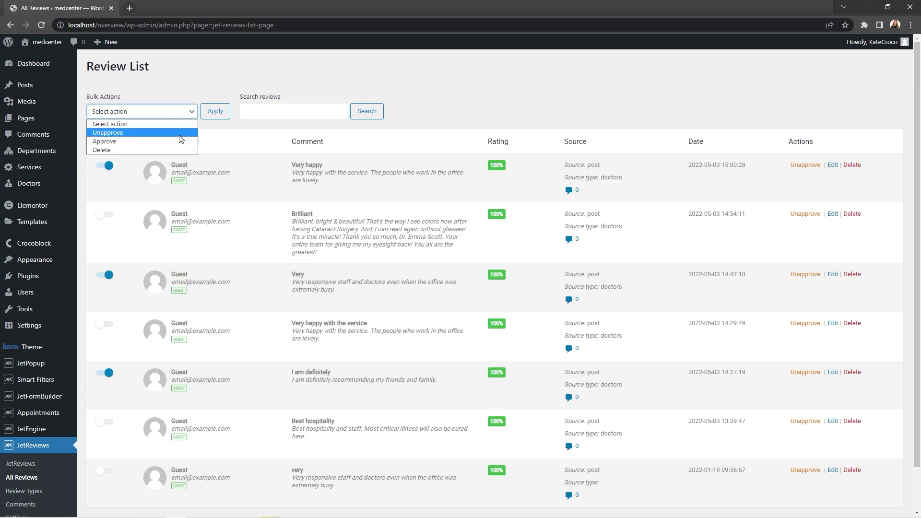
pyautogui.click(178, 133)
pyautogui.click(209, 114)
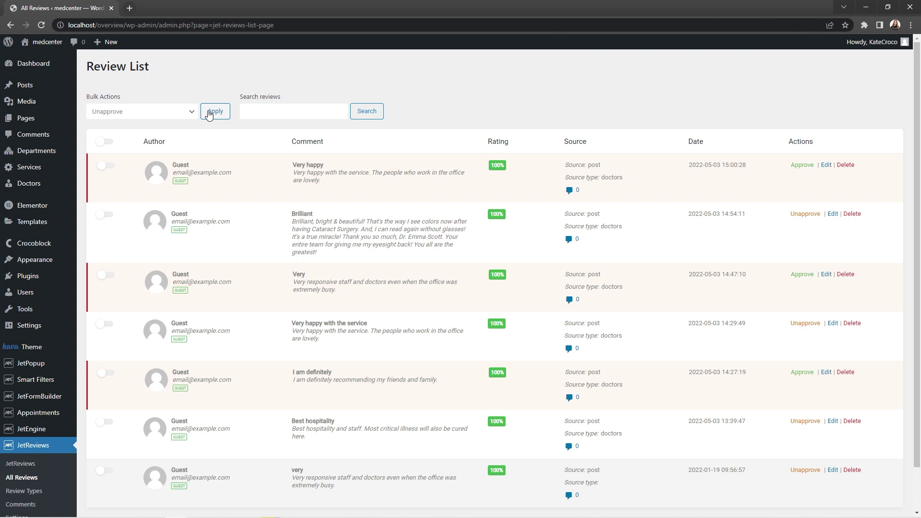
pyautogui.scroll(-1, 210, 114)
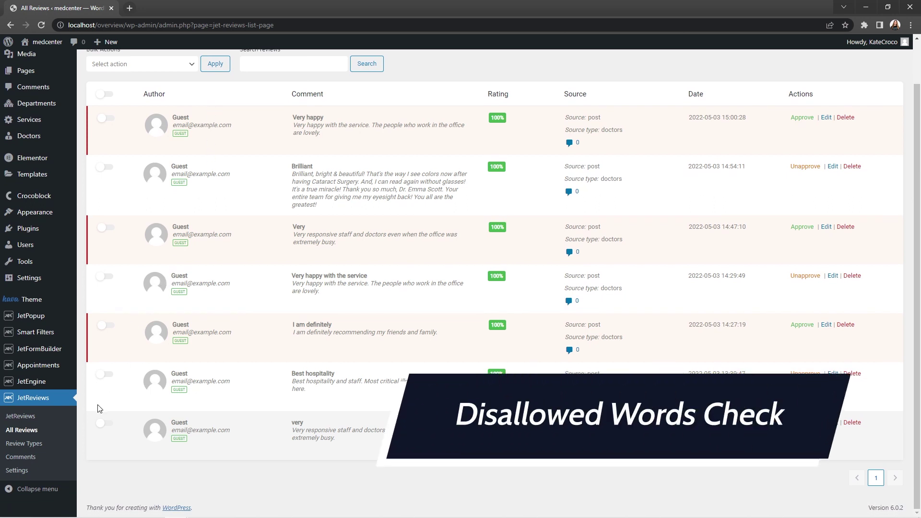
# Enable disallowed-content checking with banned words hate, crap, war, then open the Doctors review settings
pyautogui.click(48, 472)
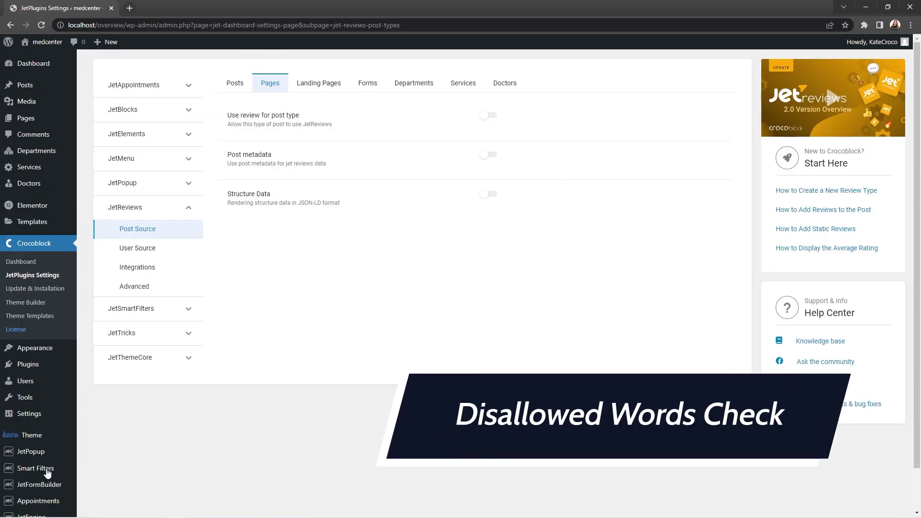
pyautogui.click(161, 287)
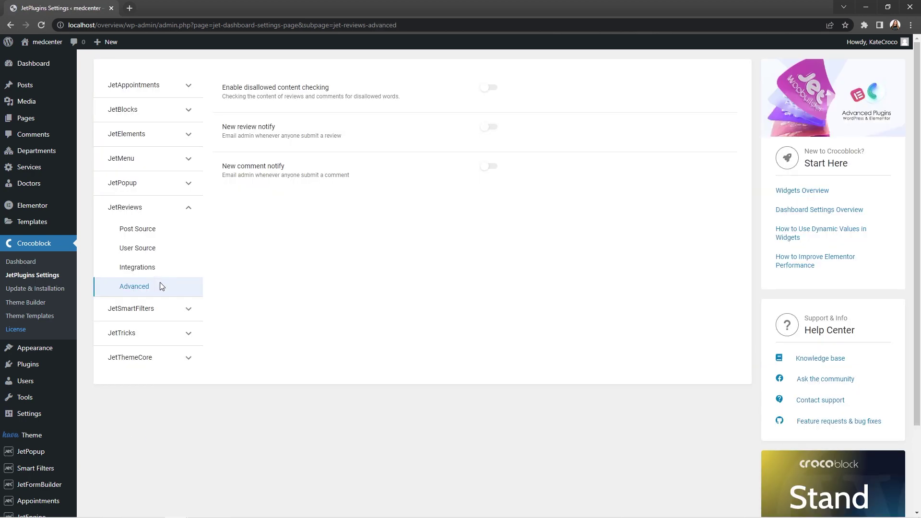
pyautogui.click(497, 90)
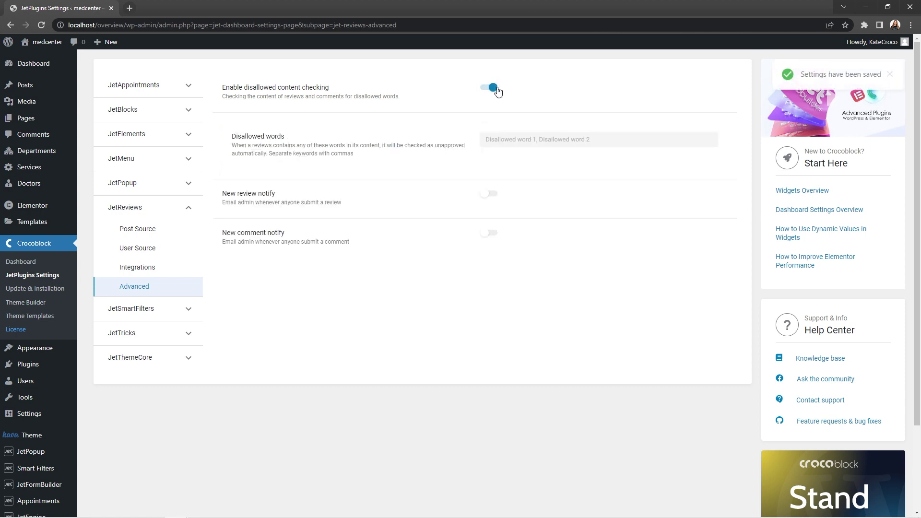
pyautogui.click(504, 141)
pyautogui.write('hate')
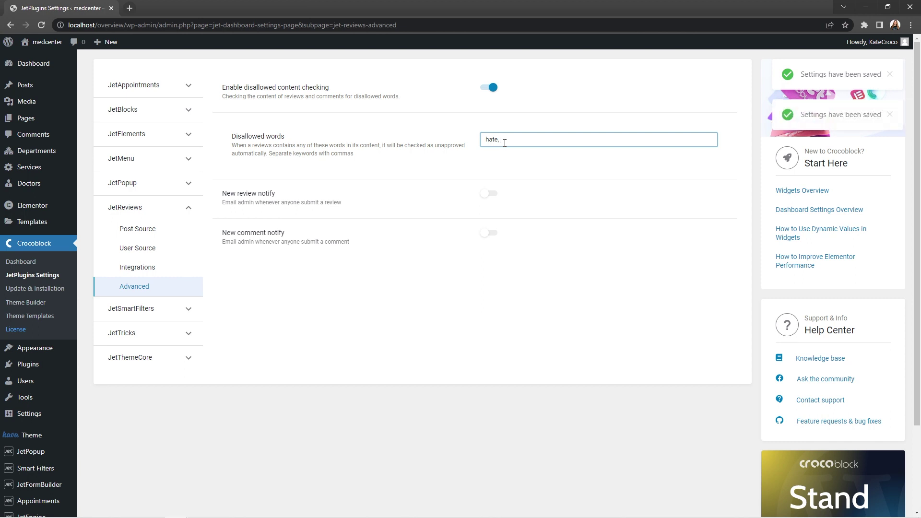
pyautogui.write(', crap, war')
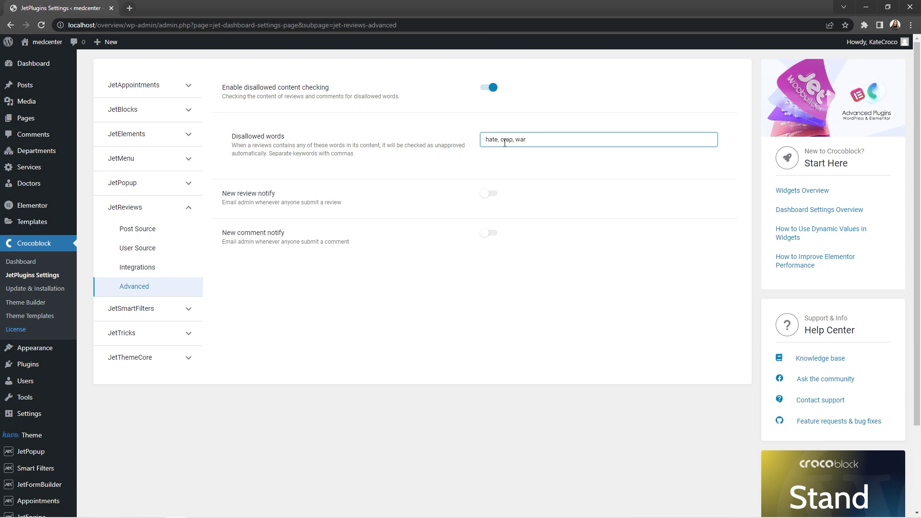
pyautogui.click(161, 228)
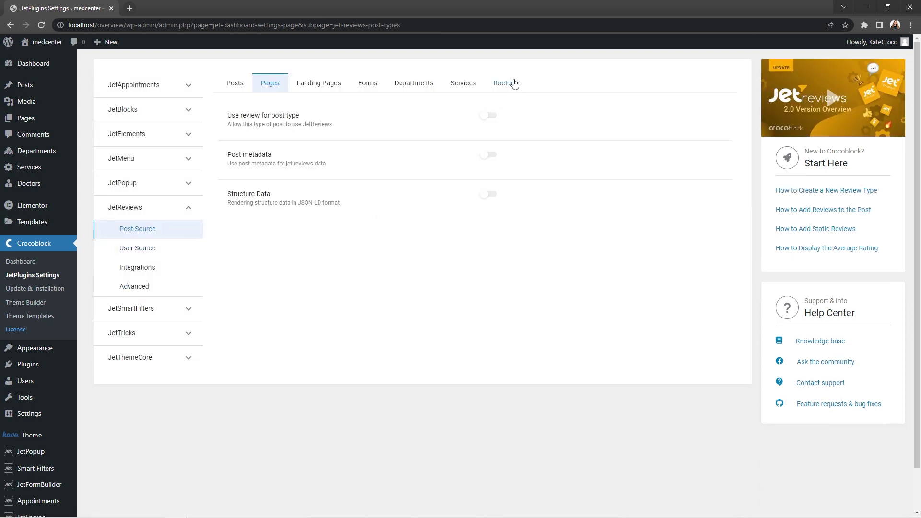
pyautogui.click(513, 83)
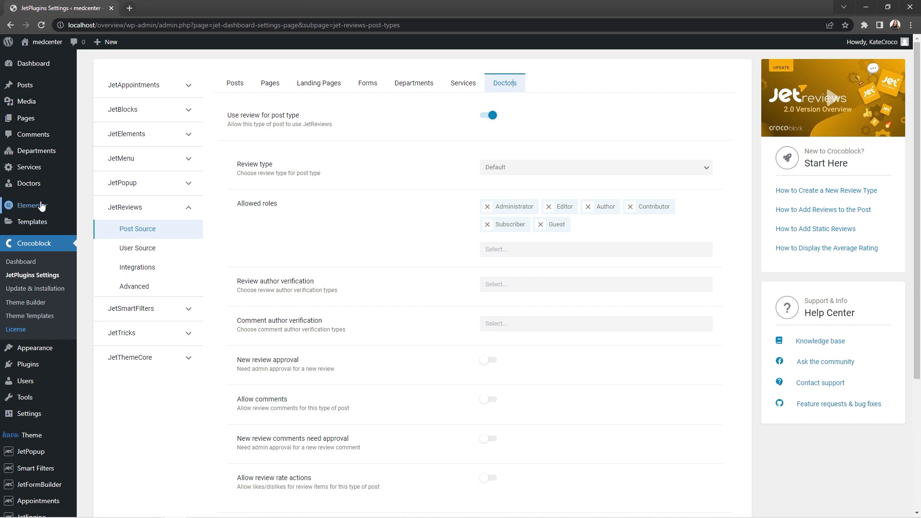
# Open the pediatrician's profile page from All Doctors in a private window
pyautogui.moveTo(43, 190)
pyautogui.click(97, 186)
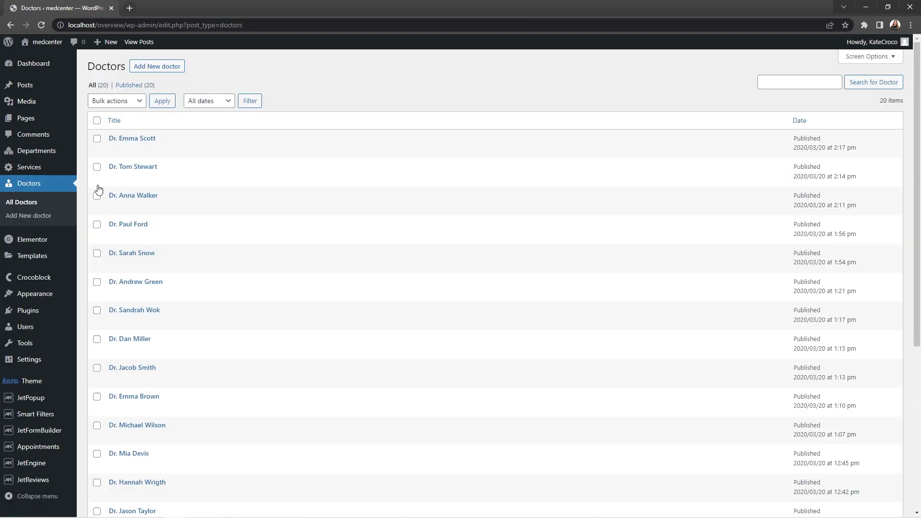
pyautogui.rightClick(182, 264)
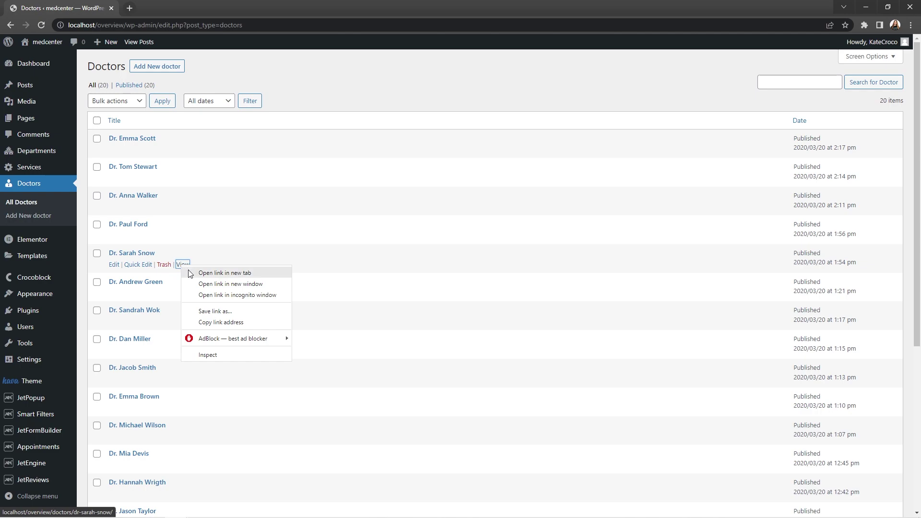
pyautogui.click(200, 297)
pyautogui.scroll(-5, 201, 301)
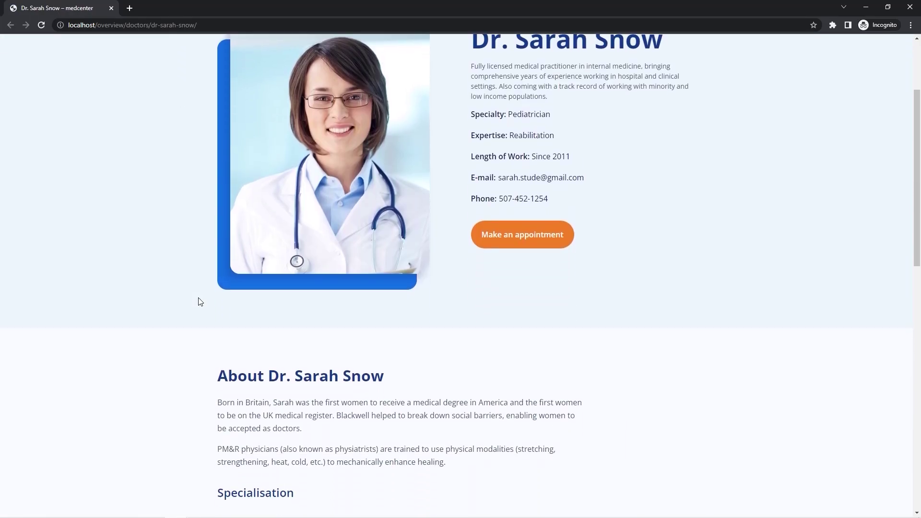
pyautogui.scroll(-8, 200, 302)
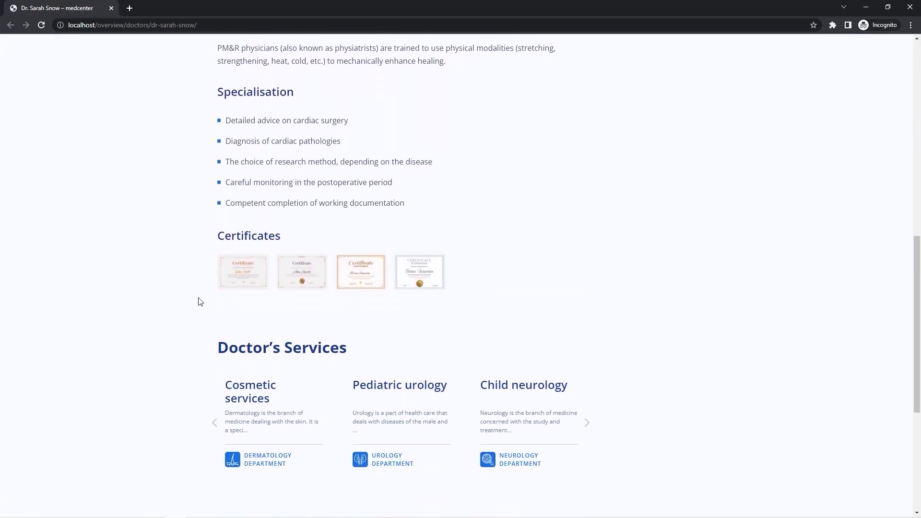
# Post a review titled 'Great service!' with the reviewer's name and e-mail
pyautogui.scroll(-3, 201, 302)
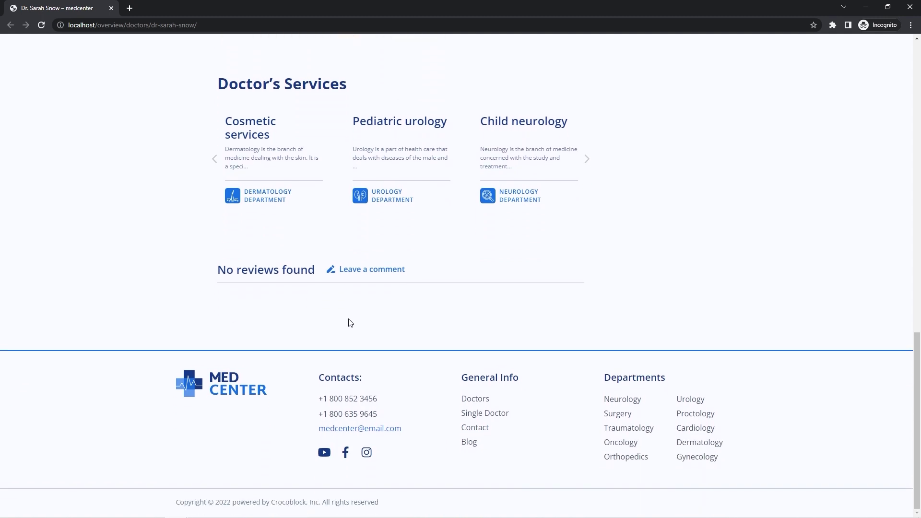
pyautogui.click(402, 275)
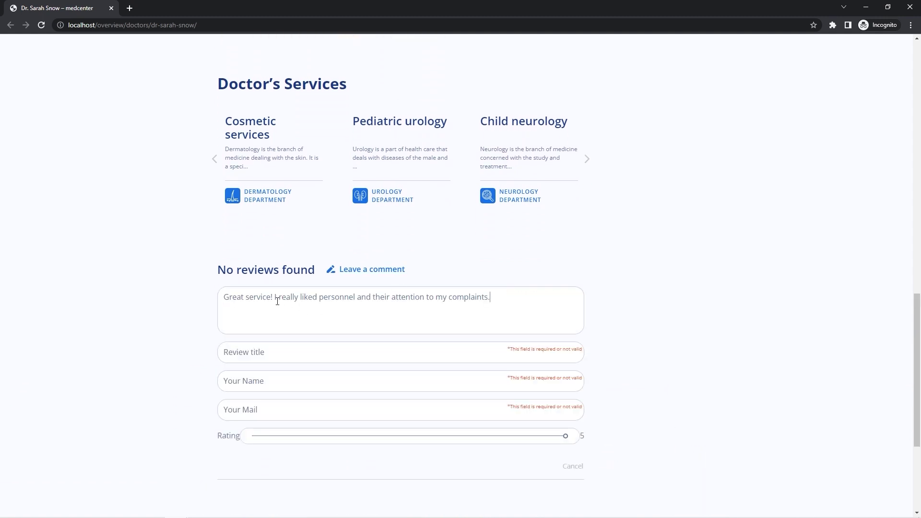
pyautogui.moveTo(273, 297); pyautogui.dragTo(224, 297)
pyautogui.hotkey('ctrl', 'c')
pyautogui.click(244, 352)
pyautogui.hotkey('ctrl', 'v')
pyautogui.click(252, 379)
pyautogui.write('Kate')
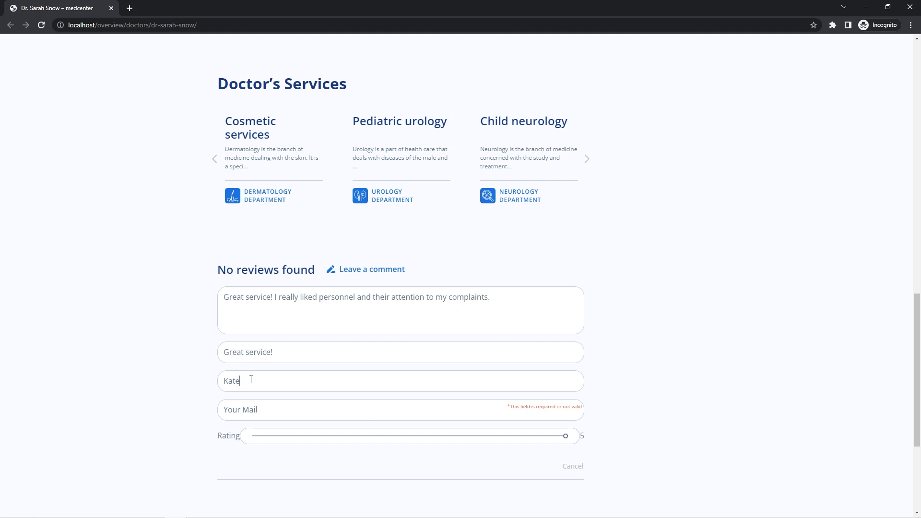
pyautogui.click(247, 410)
pyautogui.write('kate@example.com')
pyautogui.click(574, 466)
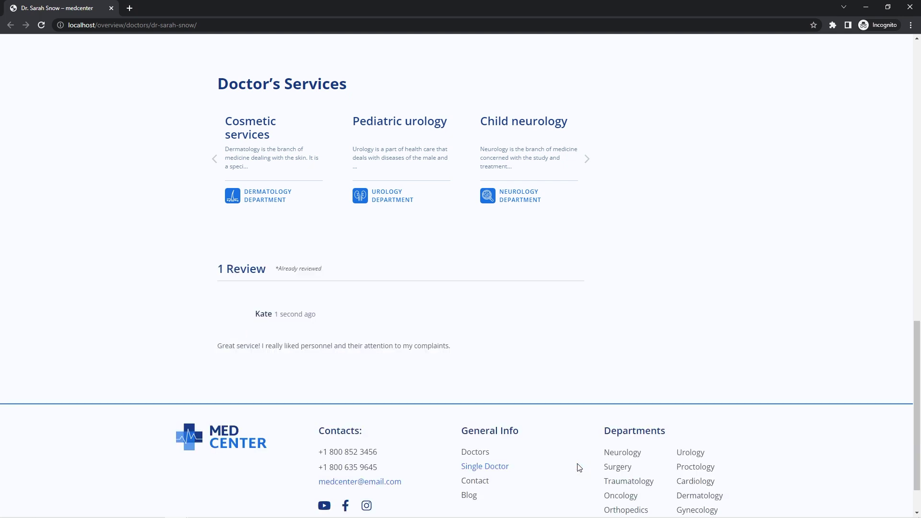
# Open the endocrinologist surgeon's profile page from the Doctors mega menu
pyautogui.scroll(10, 579, 467)
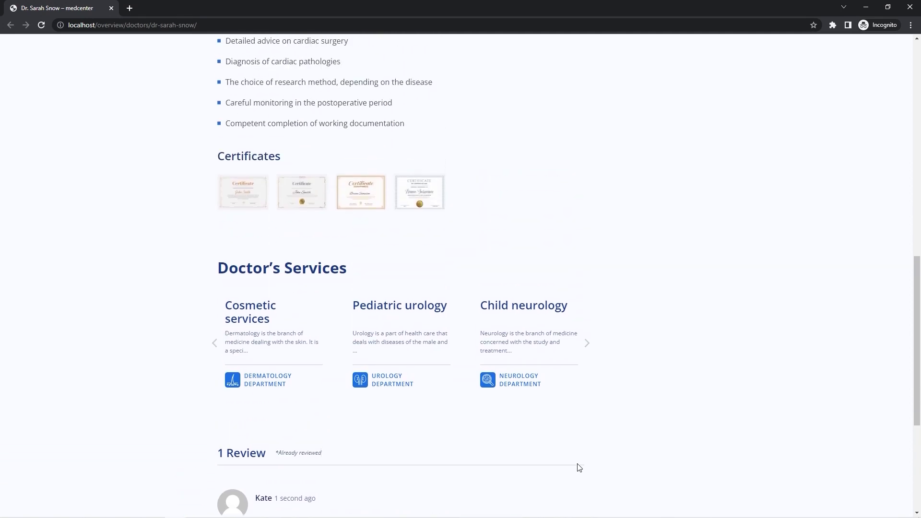
pyautogui.scroll(6, 579, 468)
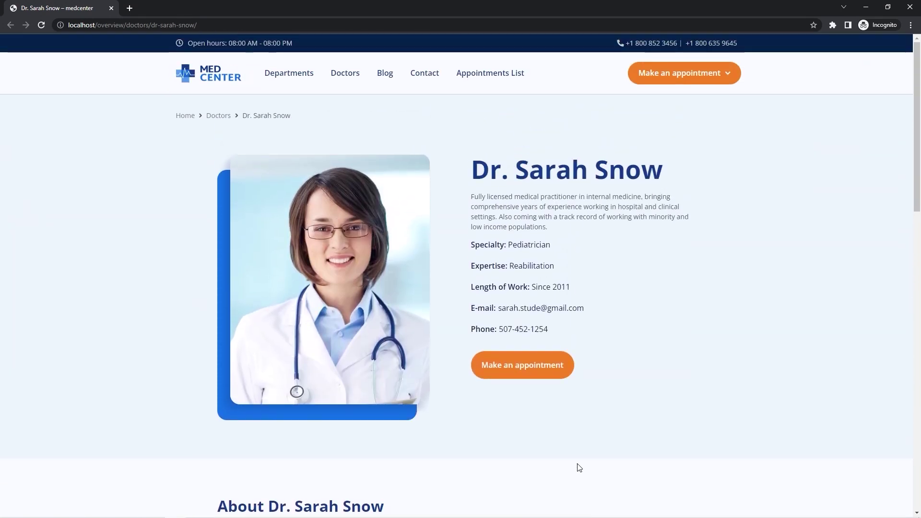
pyautogui.moveTo(351, 80)
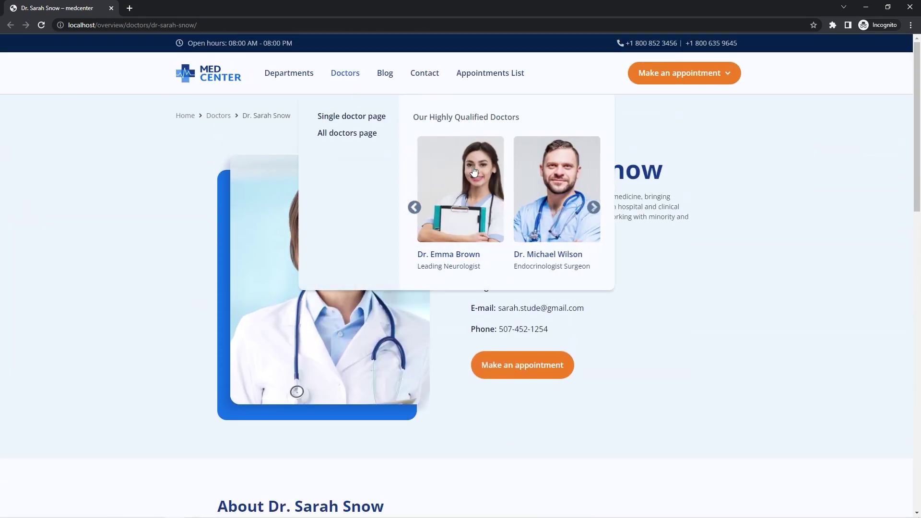
pyautogui.click(545, 193)
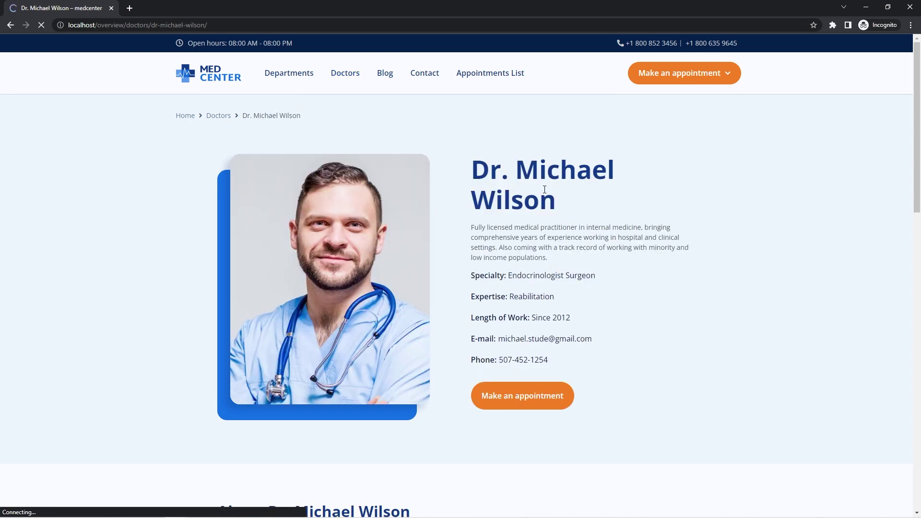
pyautogui.scroll(-5, 544, 192)
pyautogui.scroll(-10, 546, 193)
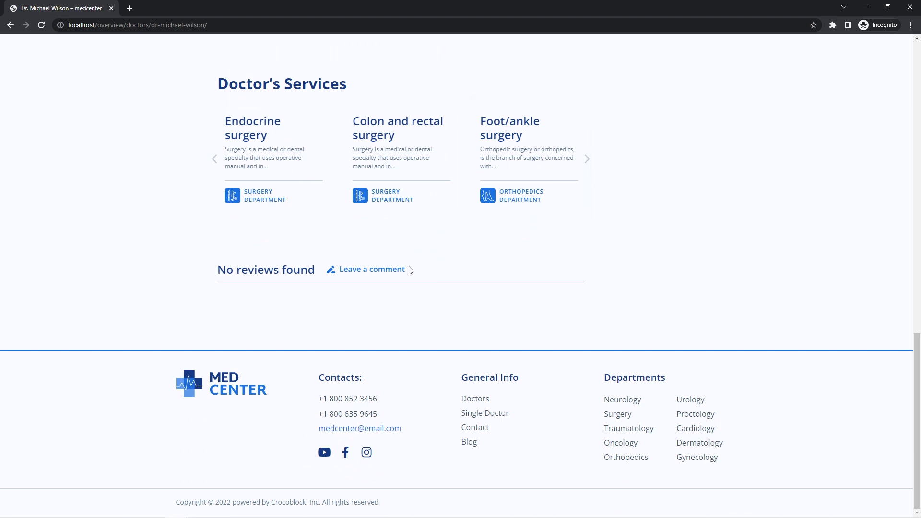
# Send a review titled 'I hate war!' containing the banned word war
pyautogui.click(391, 270)
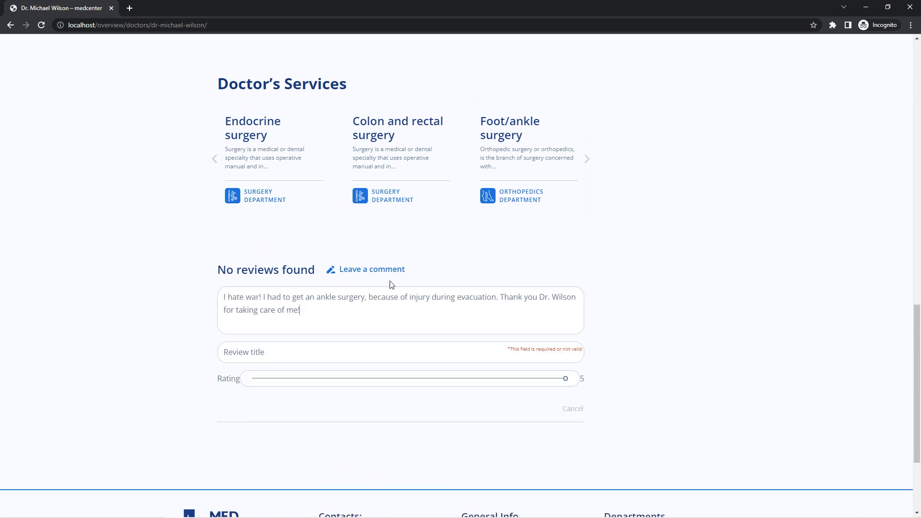
pyautogui.moveTo(263, 297); pyautogui.dragTo(221, 299)
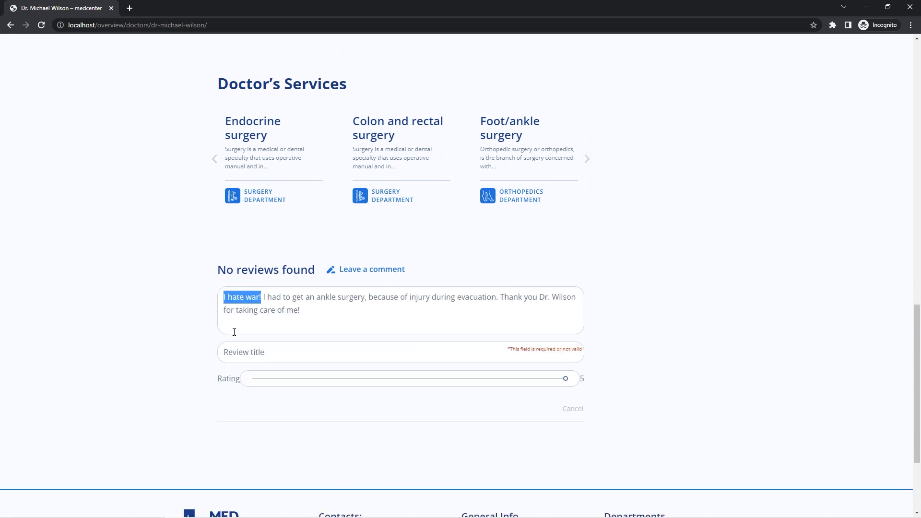
pyautogui.hotkey('ctrl', 'c')
pyautogui.click(231, 350)
pyautogui.hotkey('ctrl', 'v')
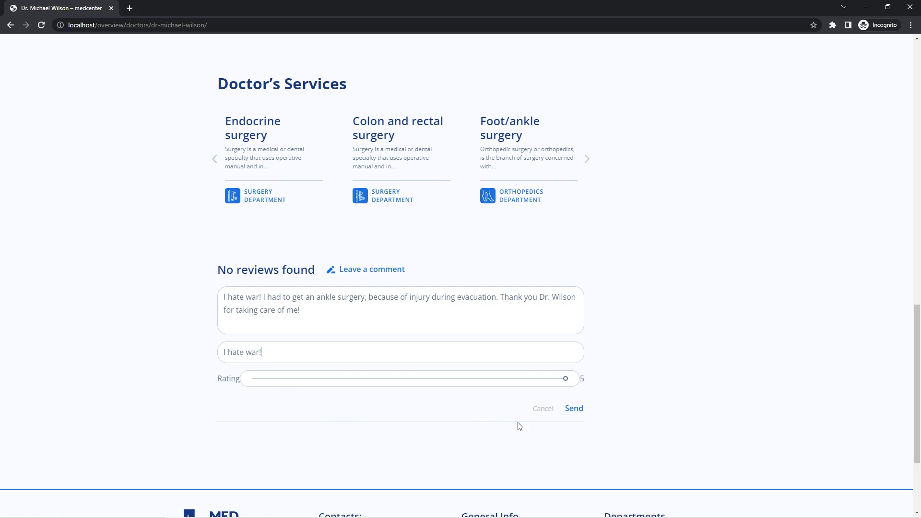
pyautogui.click(580, 409)
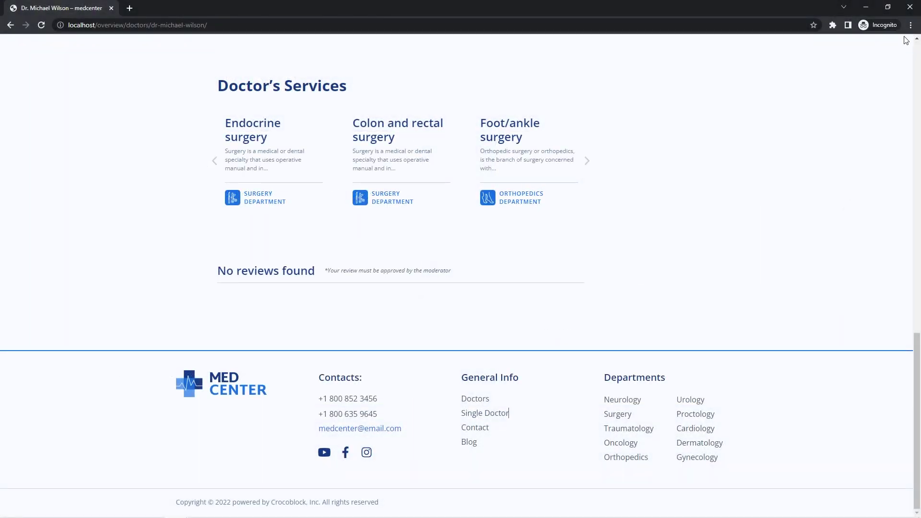
# Close the private window and go to the JetReviews All Reviews list
pyautogui.click(909, 9)
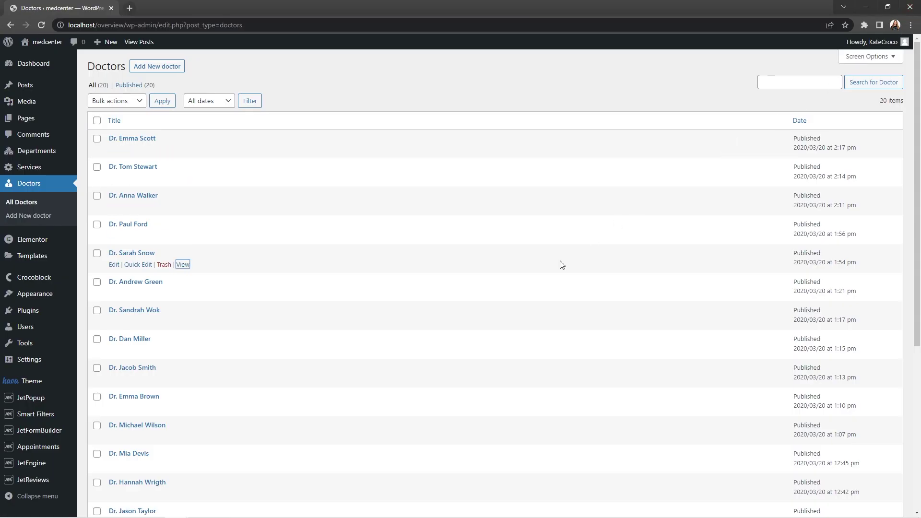
pyautogui.moveTo(54, 481)
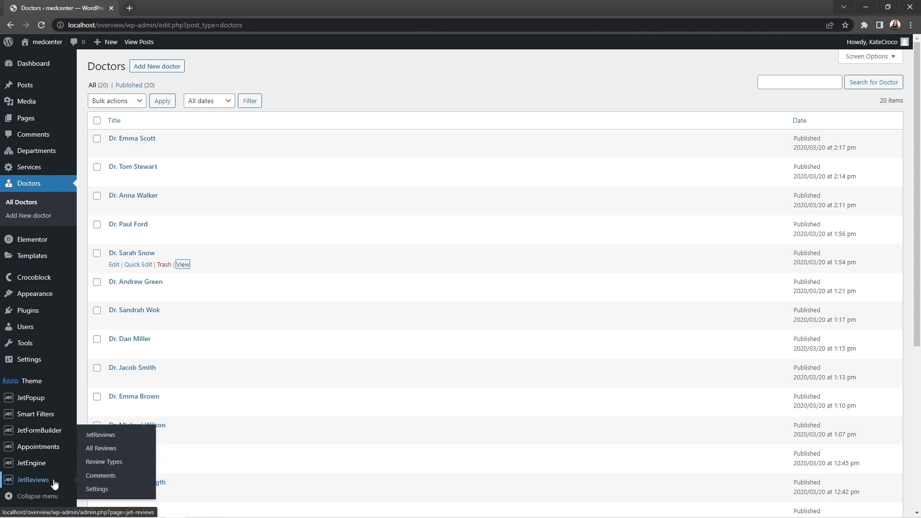
pyautogui.click(101, 448)
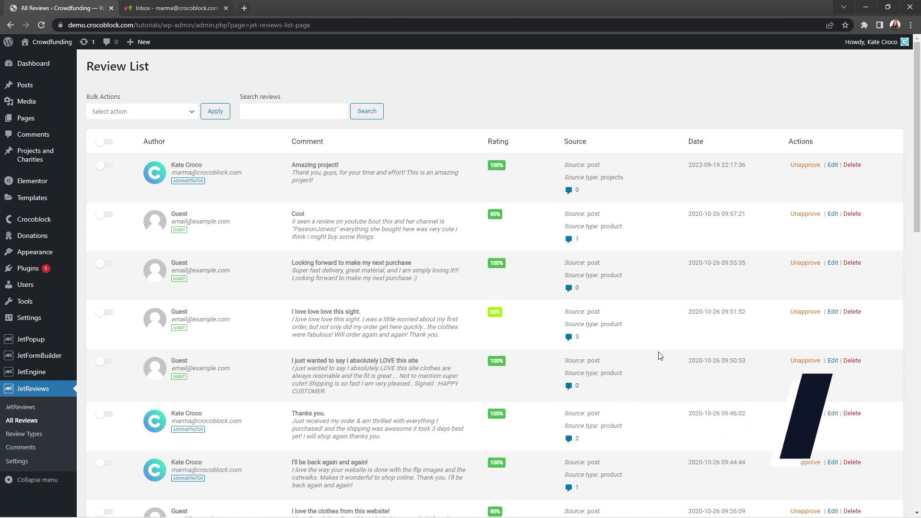
# Enable New review and Review approve needed e-mail notifications, then open Projects and Charities
pyautogui.click(35, 463)
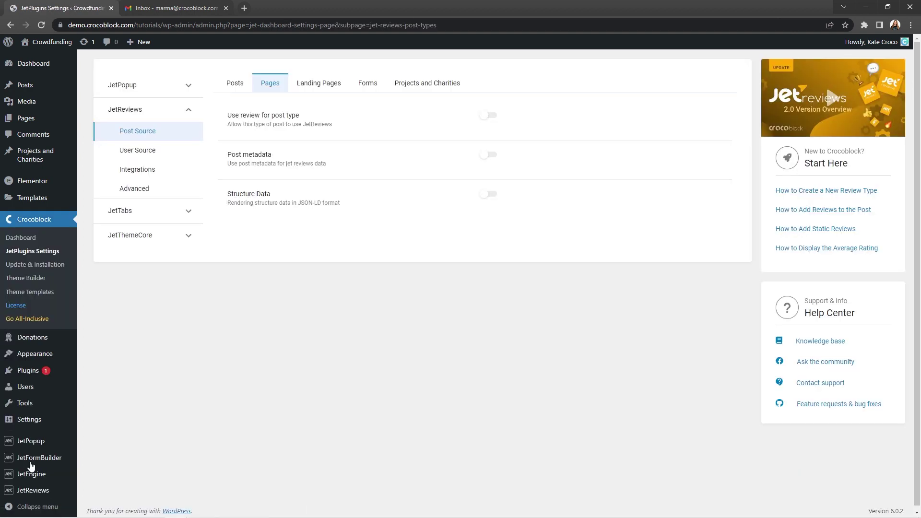
pyautogui.click(153, 195)
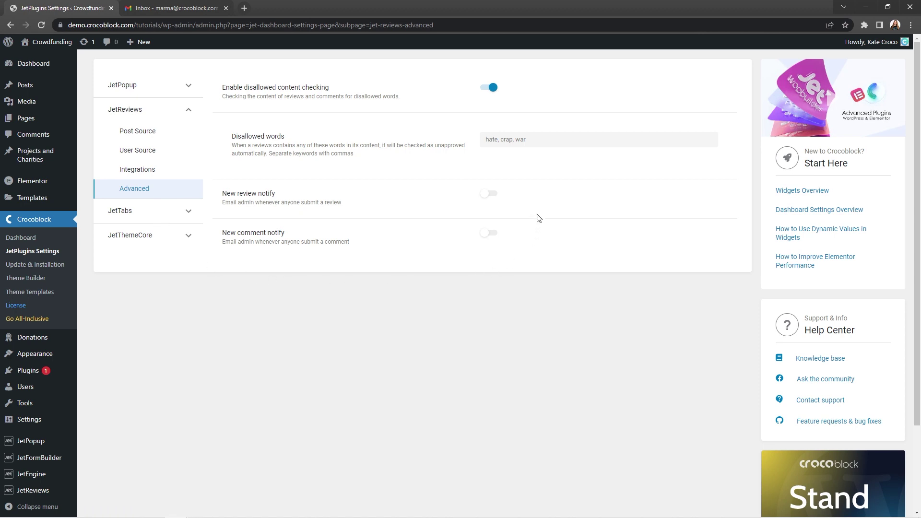
pyautogui.click(494, 194)
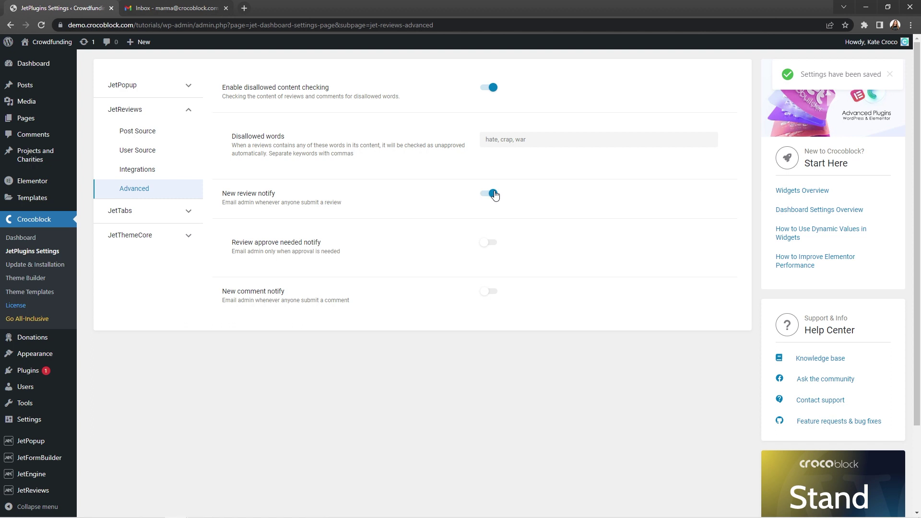
pyautogui.click(493, 244)
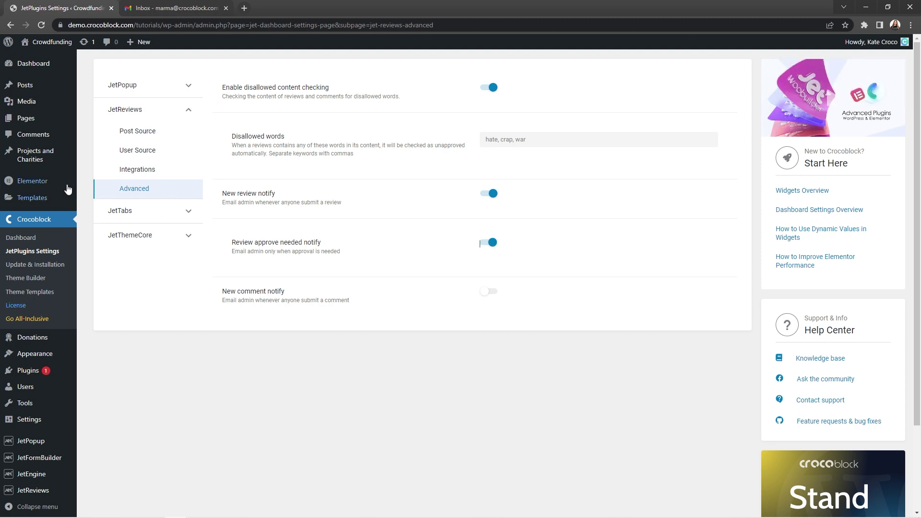
pyautogui.moveTo(35, 158)
pyautogui.click(88, 154)
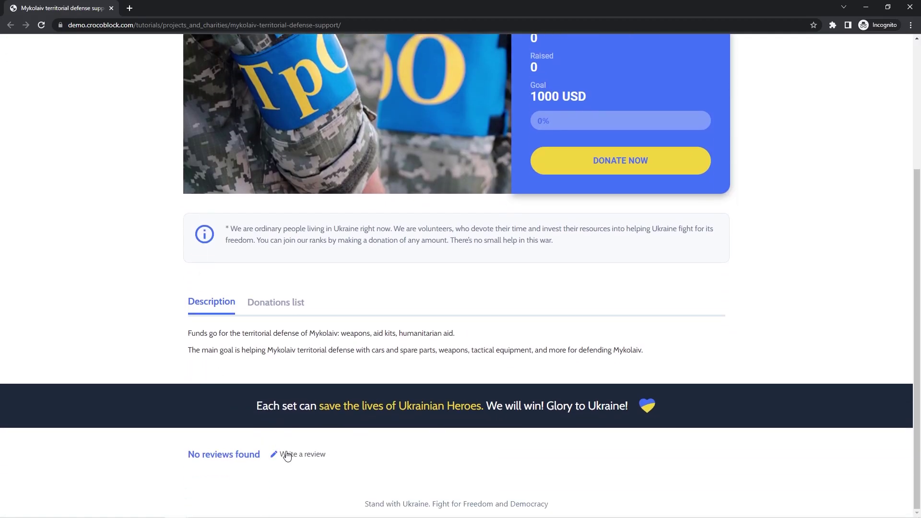
# Enter the review text and the title 'Support Ukraine!' on the Mykolaiv project form
pyautogui.click(286, 453)
pyautogui.scroll(-2, 288, 451)
pyautogui.scroll(-2, 289, 452)
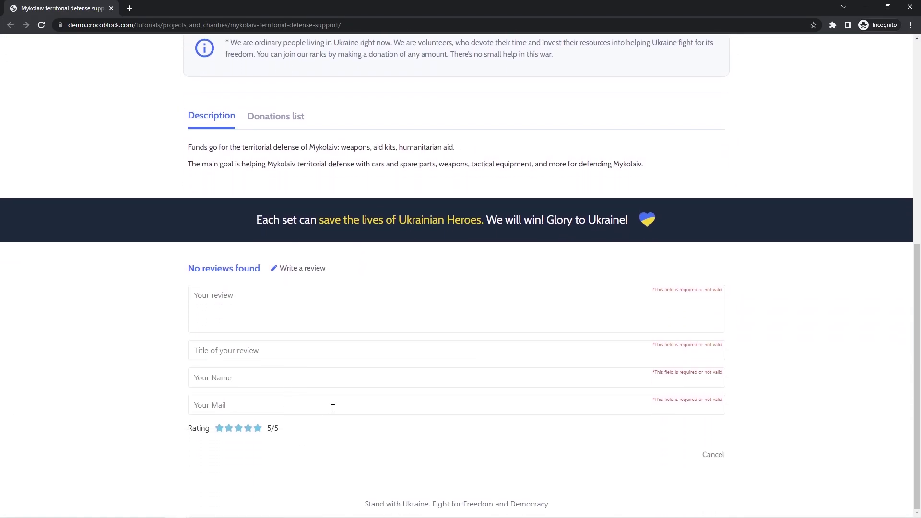
pyautogui.click(326, 317)
pyautogui.hotkey('ctrl', 'v')
pyautogui.click(327, 354)
pyautogui.hotkey('ctrl', 'v')
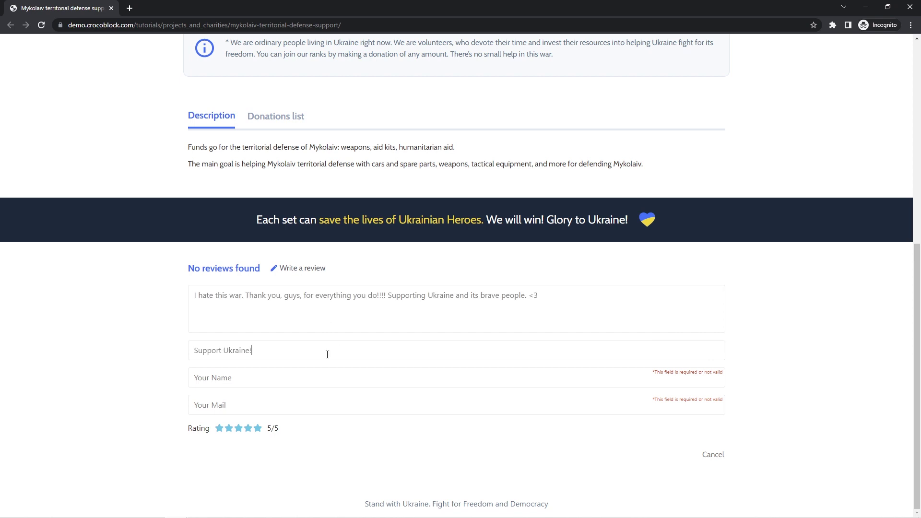
# Add the reviewer's name and e-mail, submit the review, and close the private window
pyautogui.click(326, 375)
pyautogui.write('Ka')
pyautogui.click(333, 401)
pyautogui.hotkey('ctrl', 'v')
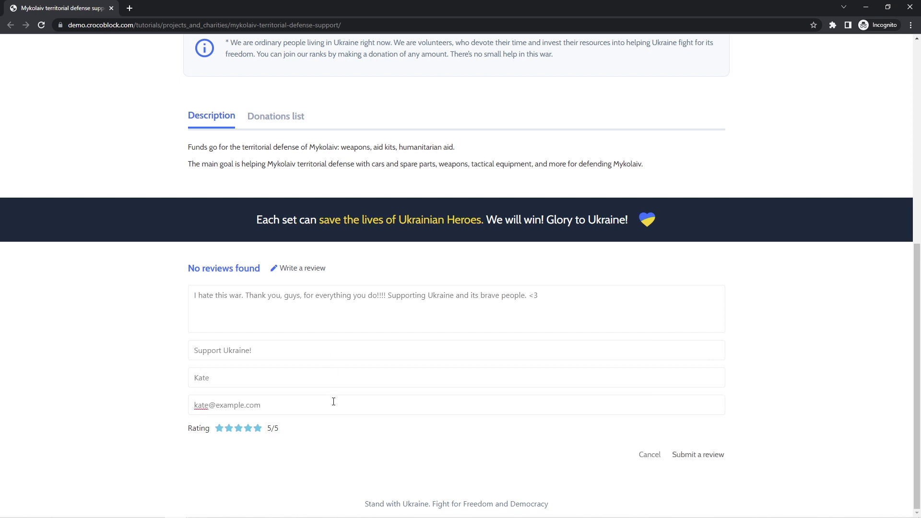
pyautogui.click(709, 457)
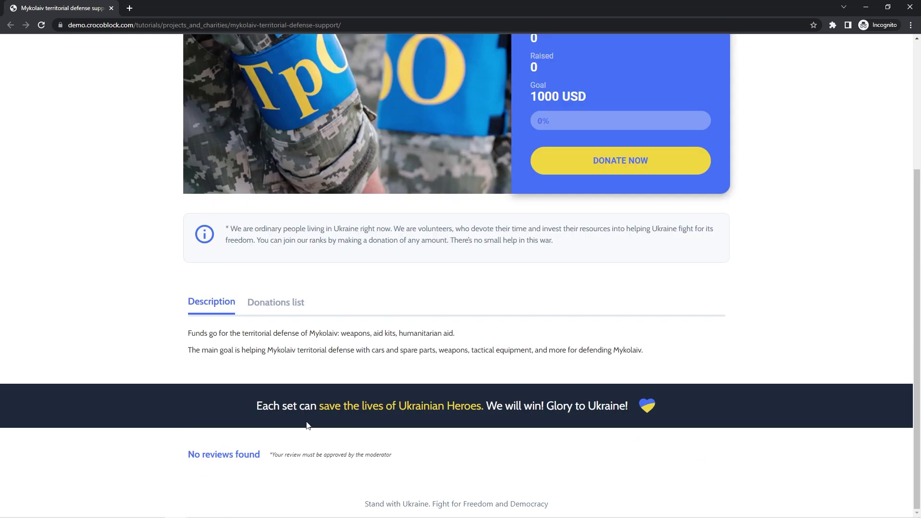
pyautogui.click(918, 6)
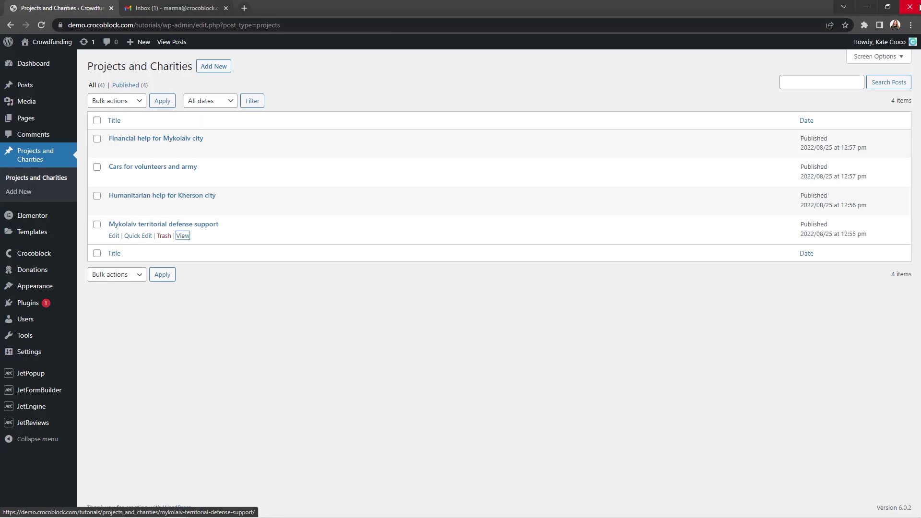
# Approve the 'Support Ukraine!' review from its Mykolaiv notification e-mail in Gmail
pyautogui.click(175, 7)
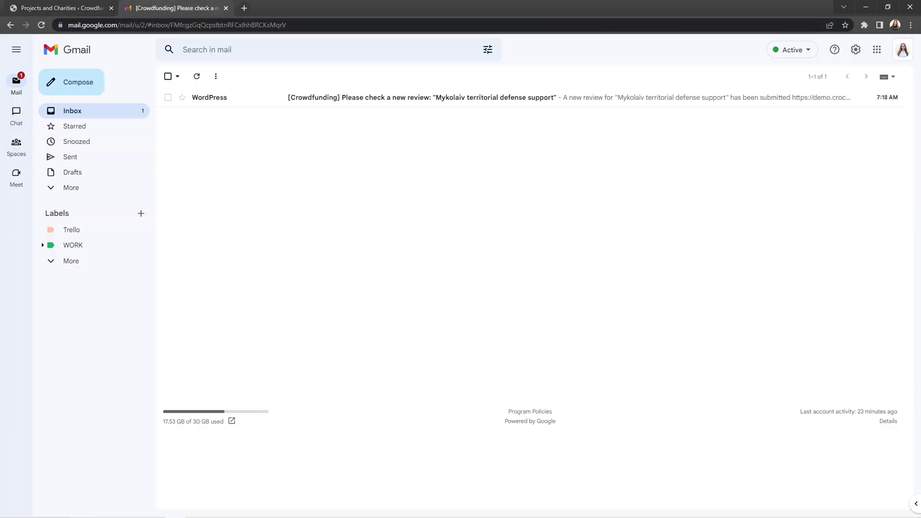
pyautogui.click(385, 99)
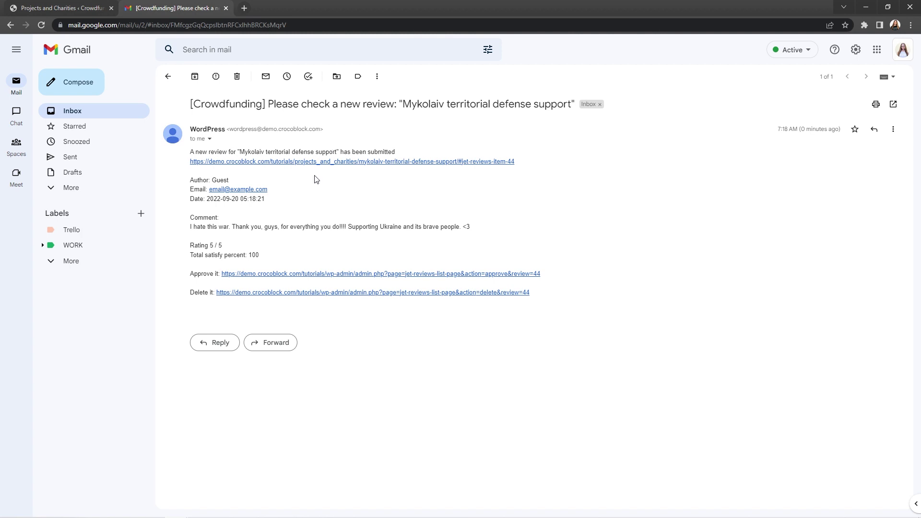
pyautogui.moveTo(189, 230); pyautogui.dragTo(479, 227)
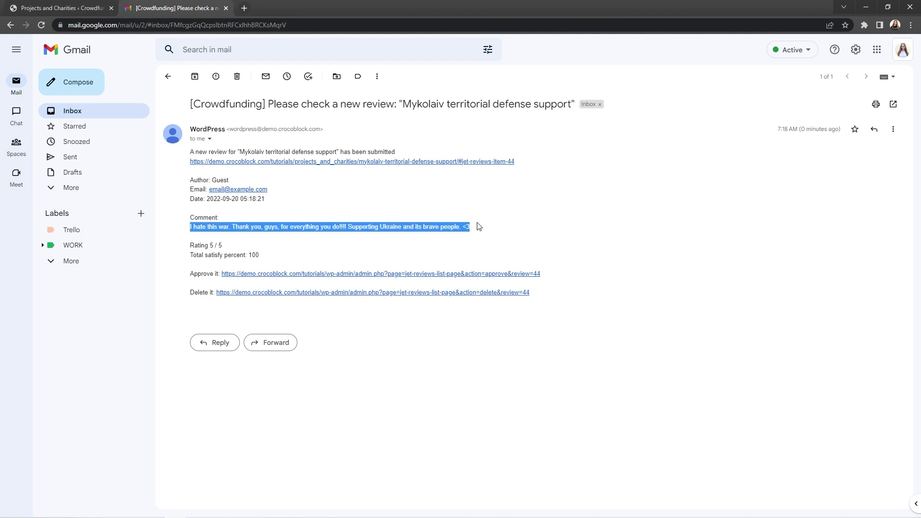
pyautogui.click(478, 228)
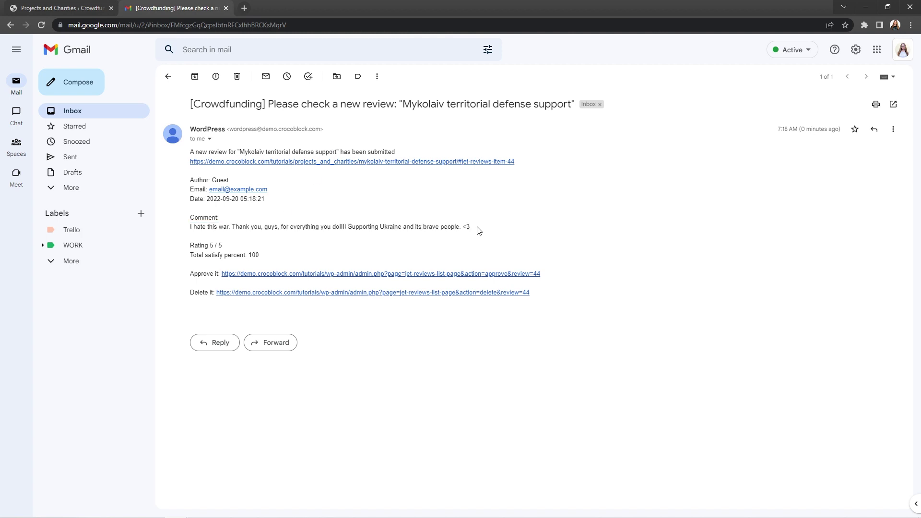
pyautogui.click(436, 274)
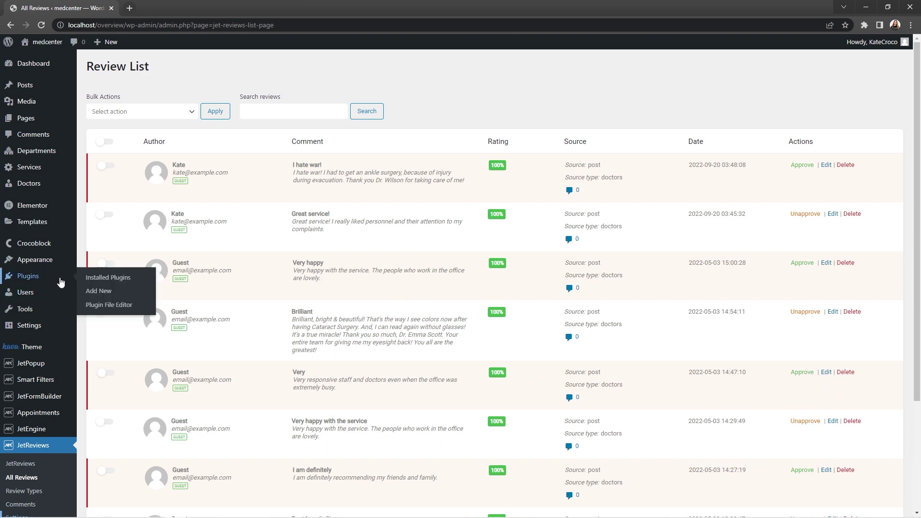
# Activate WooCommerce under Installed Plugins, then go to JetReviews Settings
pyautogui.click(94, 281)
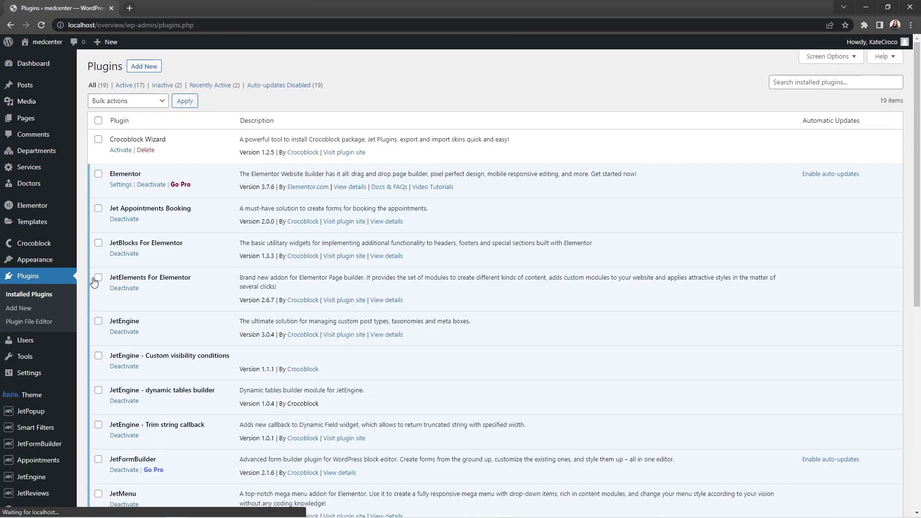
pyautogui.scroll(-3, 94, 282)
pyautogui.scroll(-5, 94, 282)
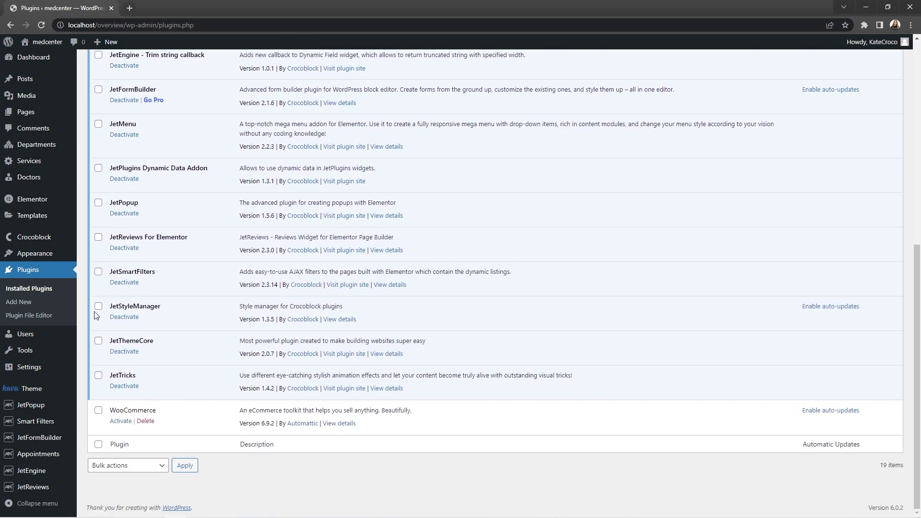
pyautogui.click(121, 424)
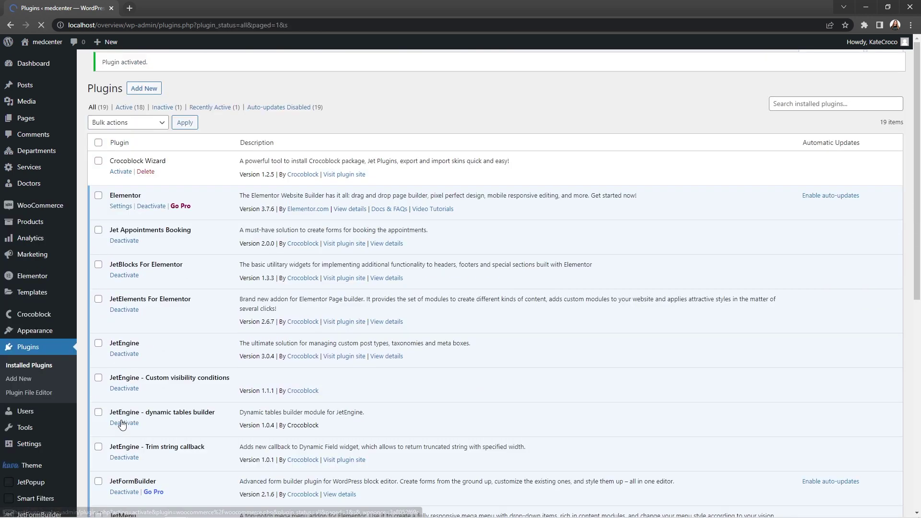
pyautogui.scroll(-2, 122, 424)
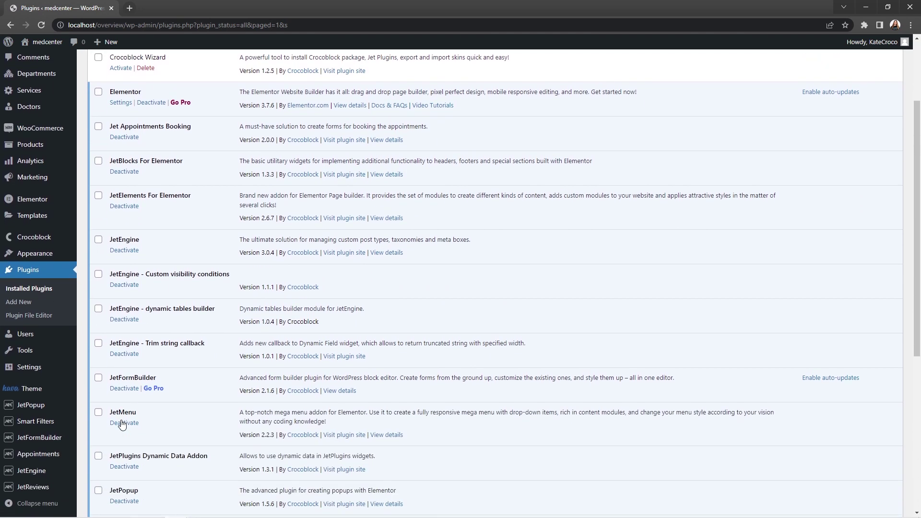
pyautogui.moveTo(56, 487)
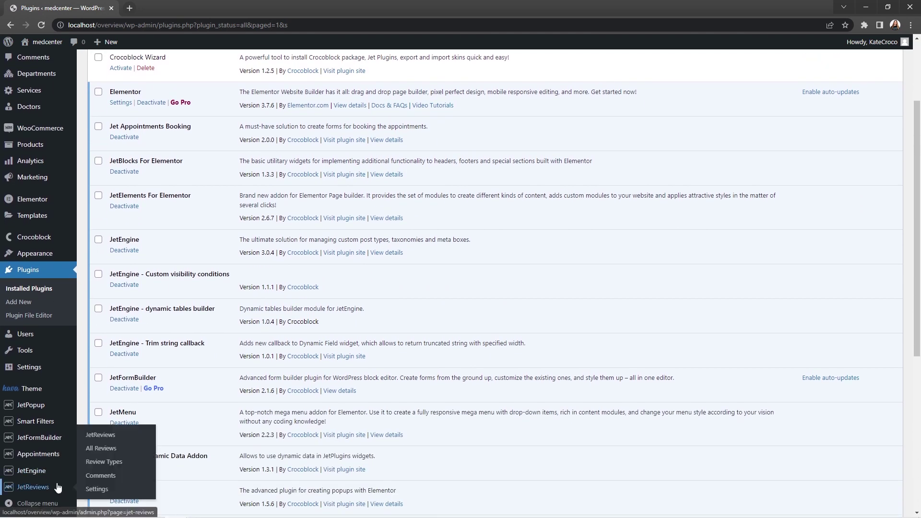
pyautogui.click(108, 489)
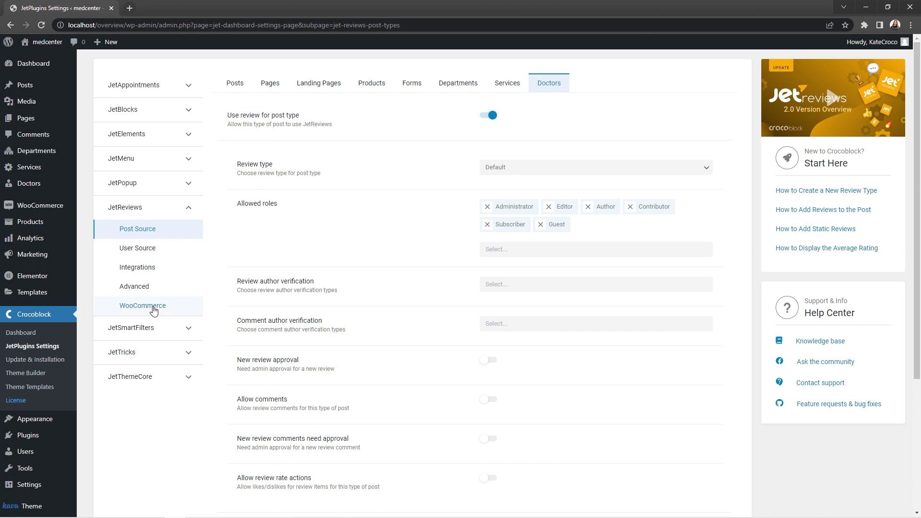
# Import reviews from All WooCommerce products, bringing in 3 reviews and 0 comments
pyautogui.click(158, 312)
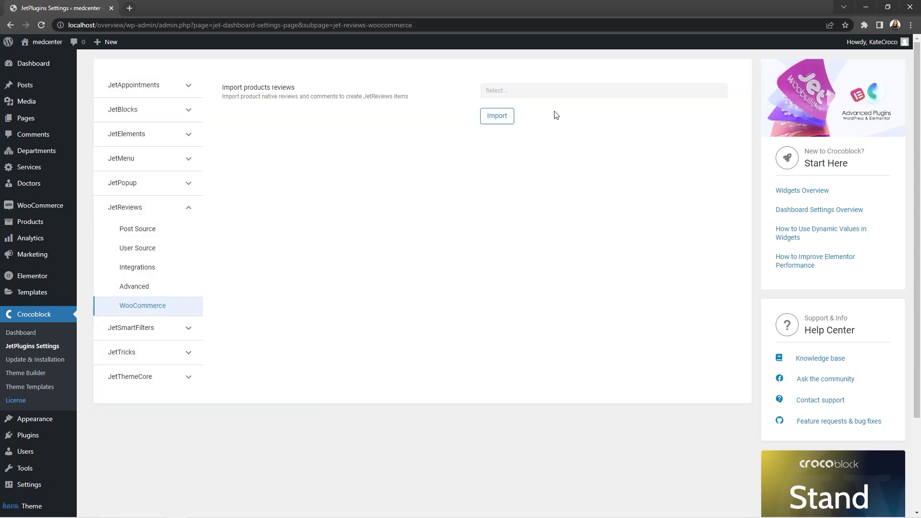
pyautogui.click(554, 91)
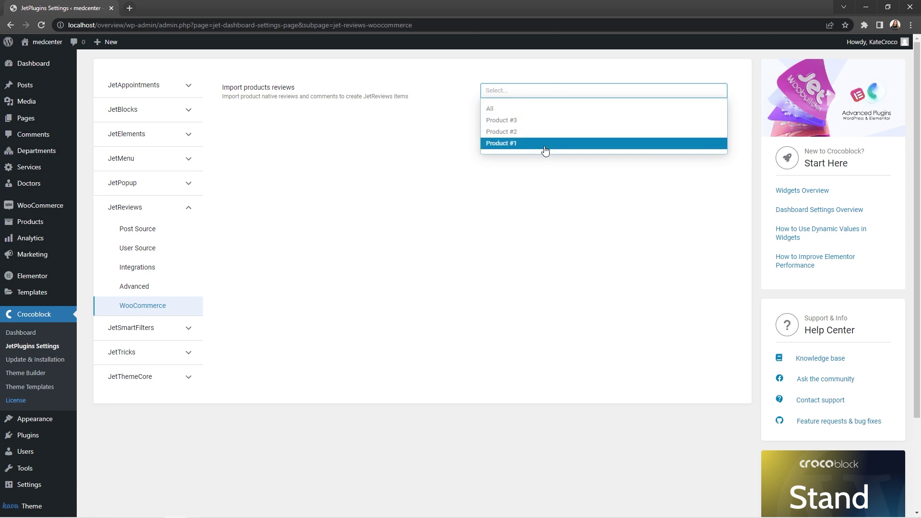
pyautogui.click(548, 113)
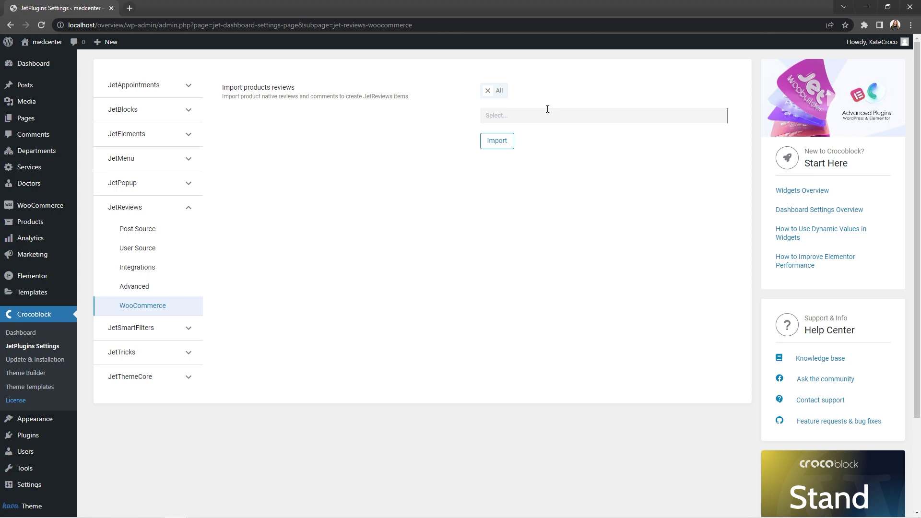
pyautogui.click(503, 146)
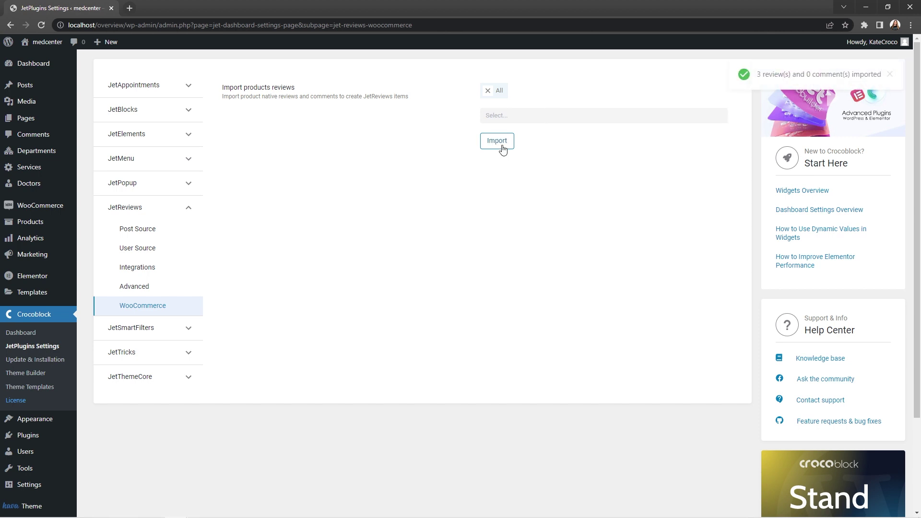
pyautogui.scroll(-3, 503, 146)
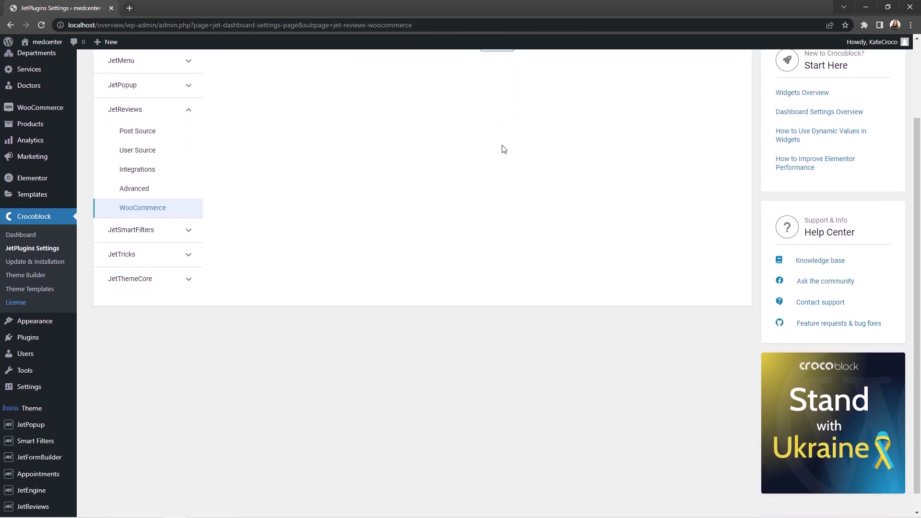
# Open JetReviews' All Reviews and confirm the top three rows show source type product
pyautogui.moveTo(59, 488)
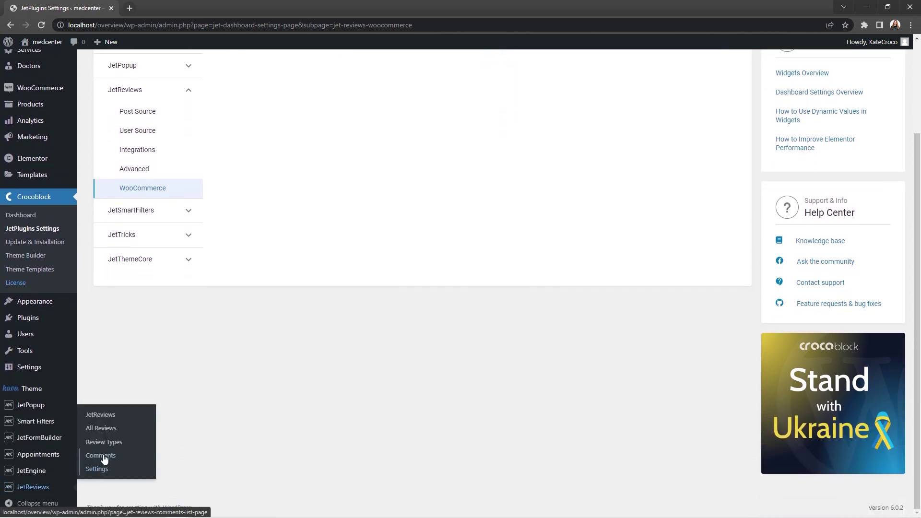
pyautogui.click(103, 432)
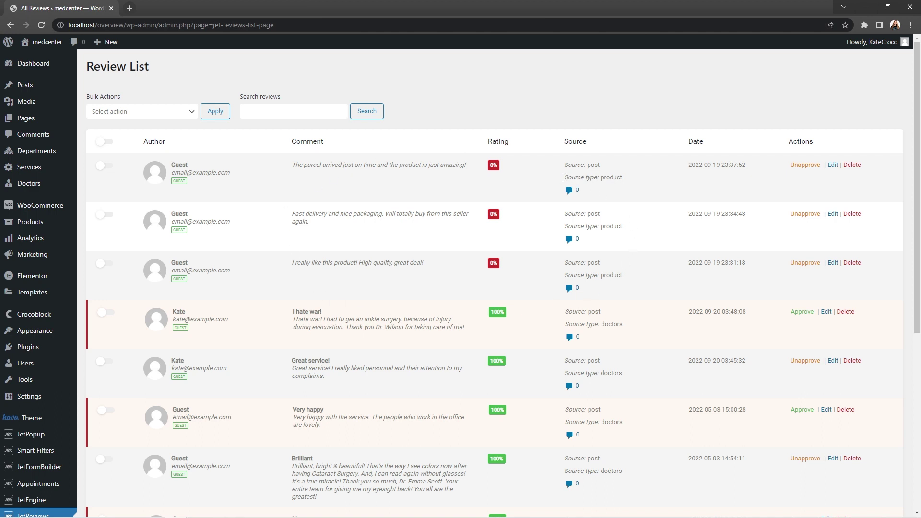
pyautogui.moveTo(565, 177); pyautogui.dragTo(628, 177)
pyautogui.click(628, 227)
pyautogui.moveTo(628, 227); pyautogui.dragTo(567, 223)
pyautogui.moveTo(561, 276); pyautogui.dragTo(625, 274)
pyautogui.click(628, 274)
# From Theme Builder, edit the content of the Single Post Body Template for Reviews
pyautogui.moveTo(63, 316)
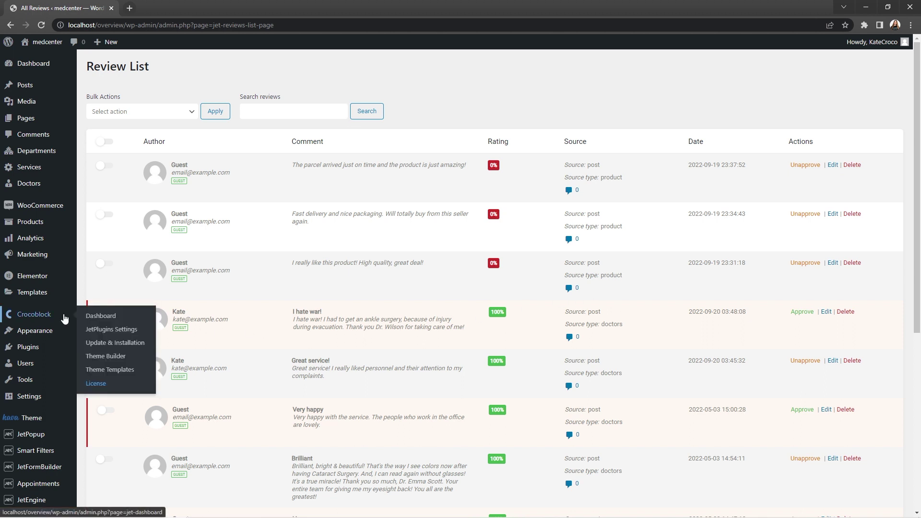
pyautogui.click(118, 356)
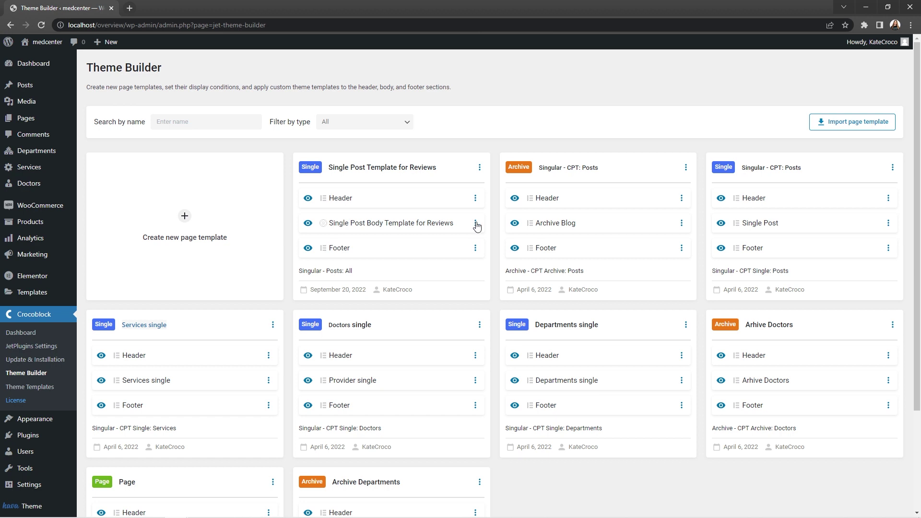
pyautogui.click(475, 223)
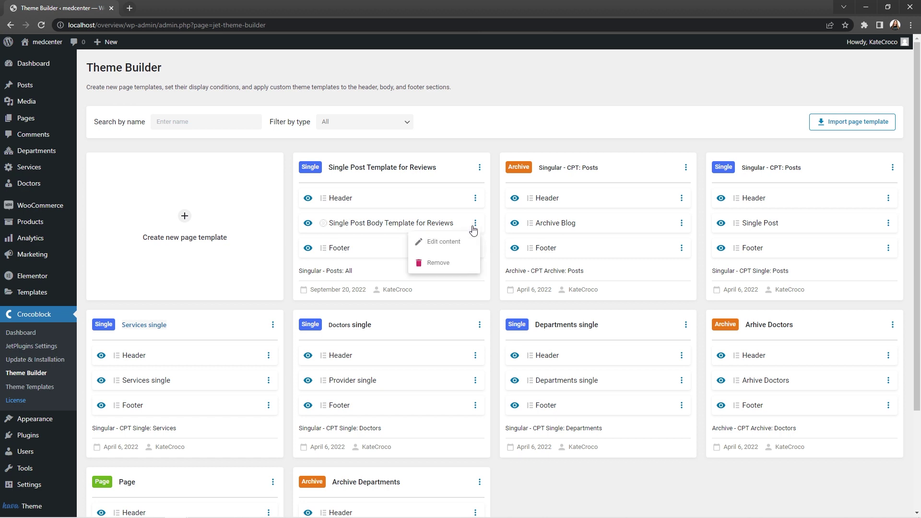
pyautogui.click(465, 244)
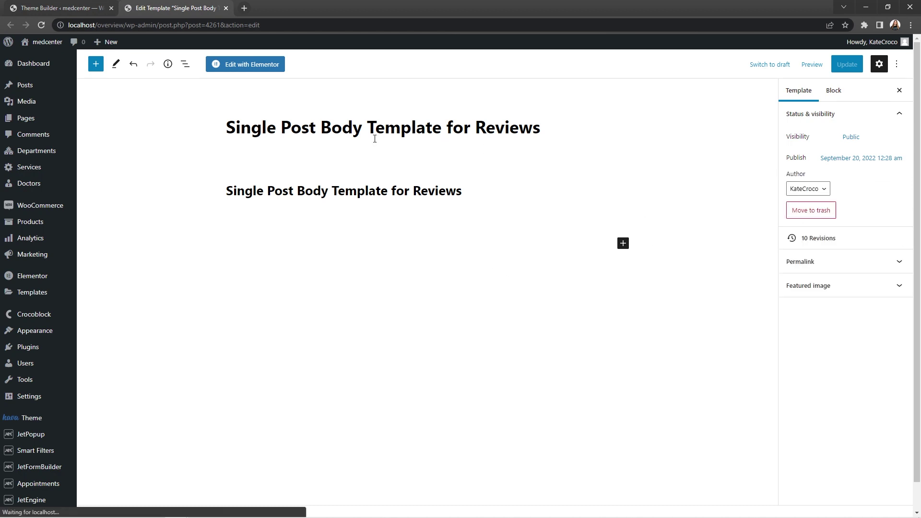
# In List View, expand the Section, inspect its Dynamic Image and two Dynamic Fields, then select it
pyautogui.moveTo(393, 168)
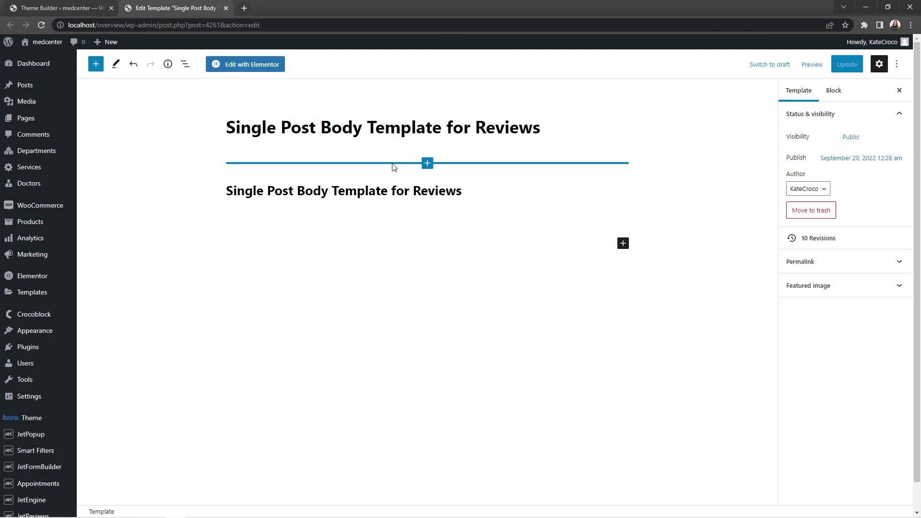
pyautogui.click(186, 67)
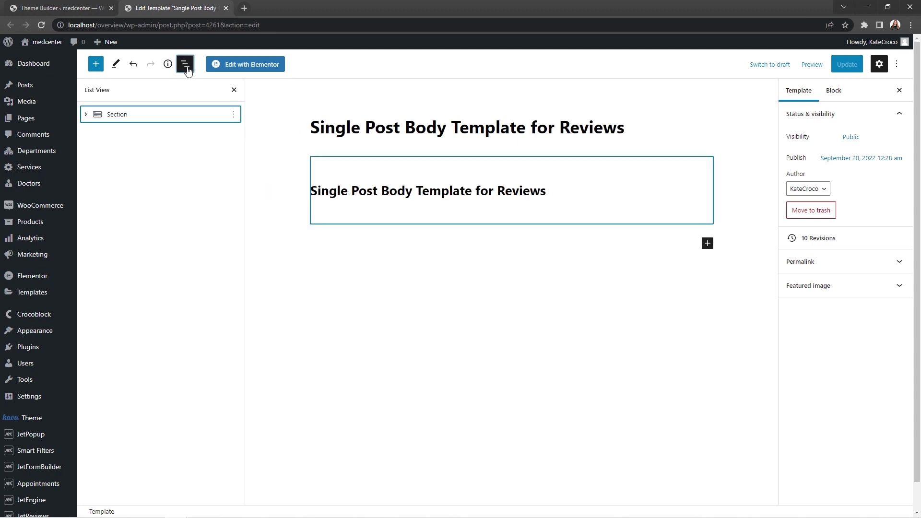
pyautogui.click(86, 113)
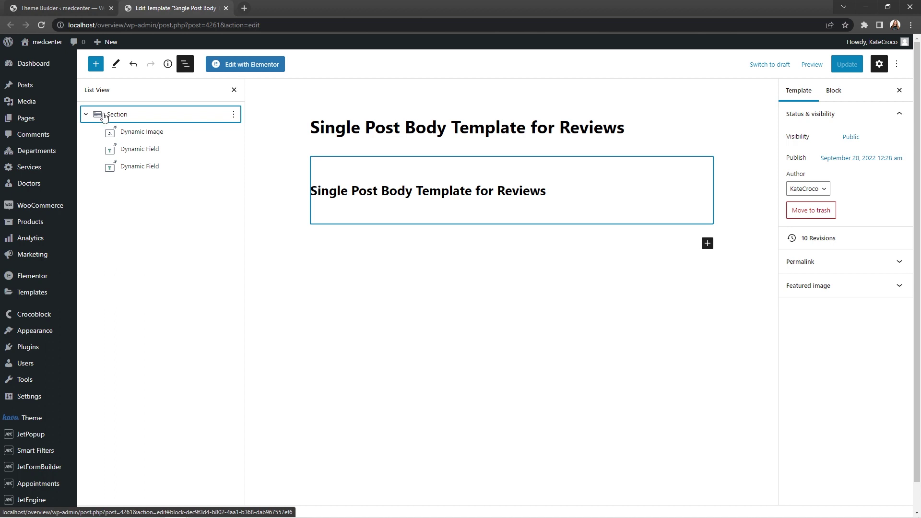
pyautogui.click(168, 137)
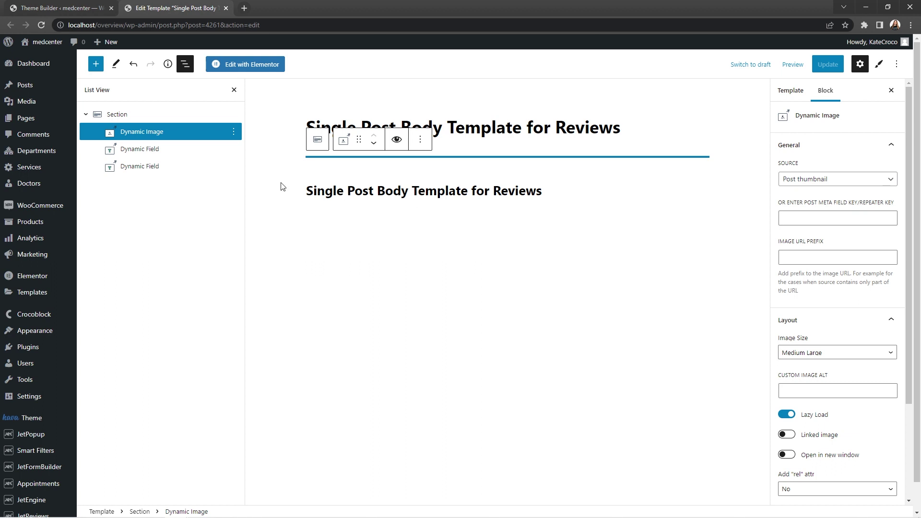
pyautogui.click(192, 149)
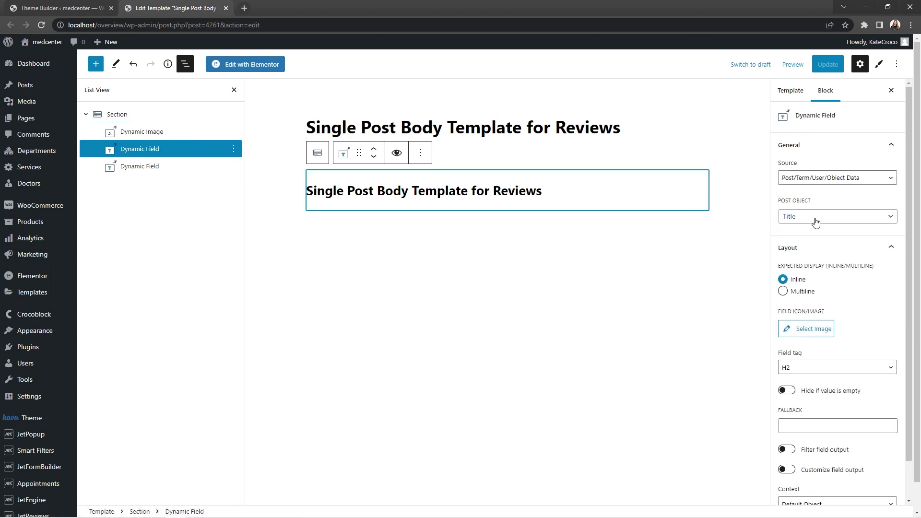
pyautogui.click(140, 166)
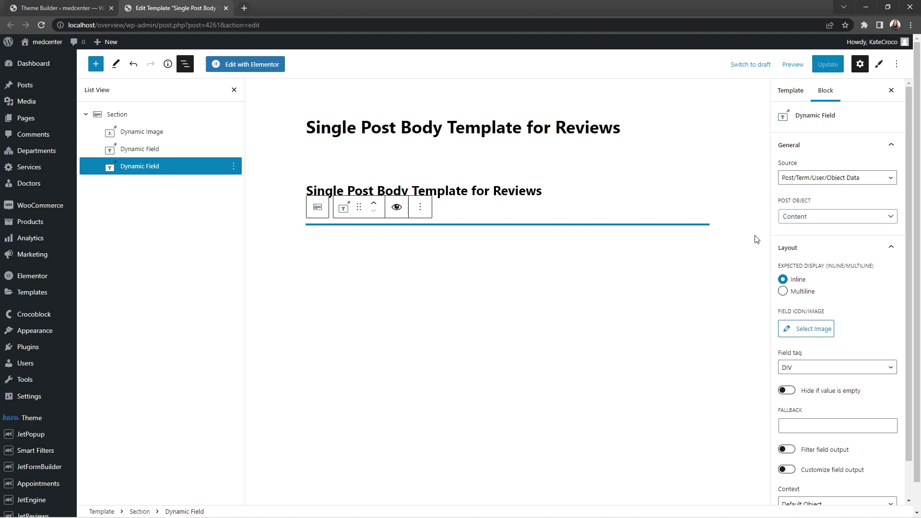
pyautogui.click(117, 115)
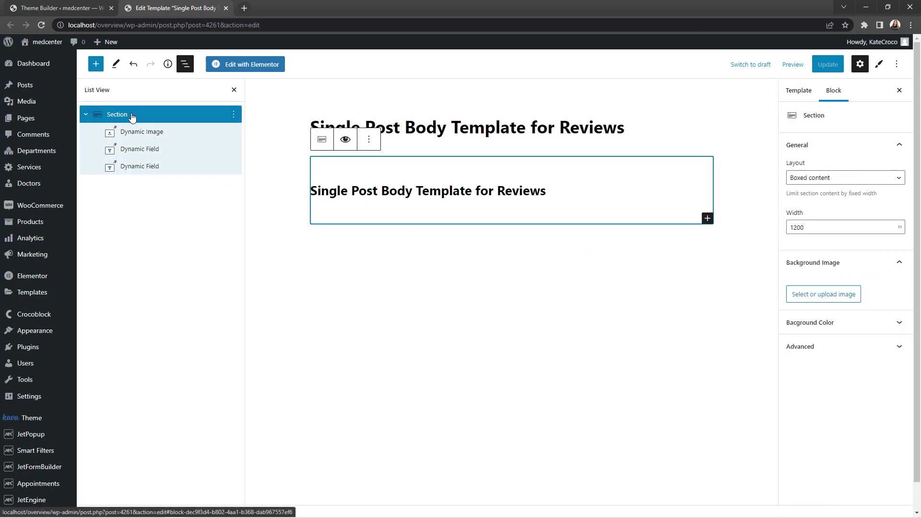
# Insert a Reviews Listing block into the template's Section via the 'reviews listing' search
pyautogui.click(707, 219)
pyautogui.write('reviews ')
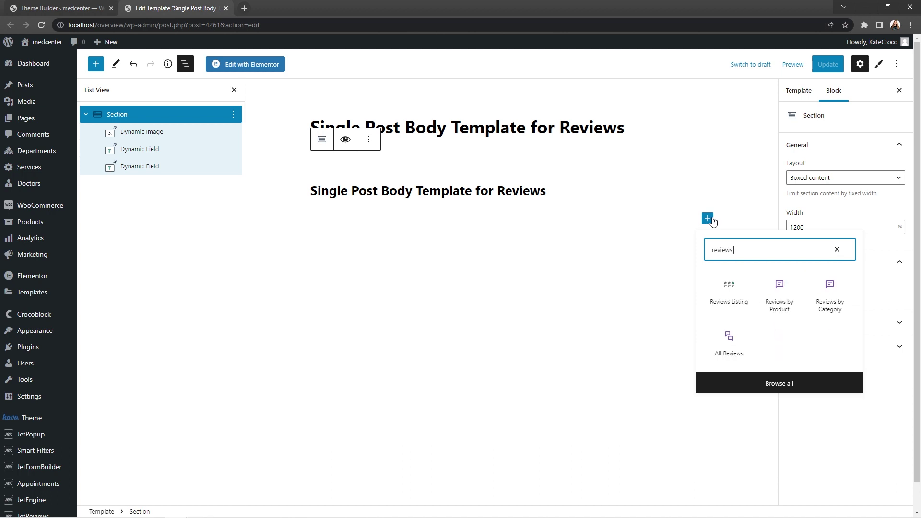
pyautogui.write('listing')
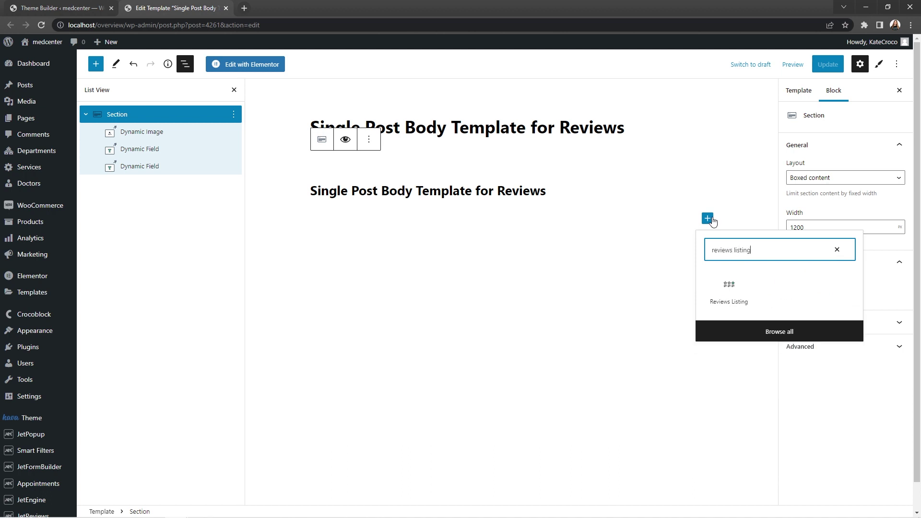
pyautogui.click(729, 289)
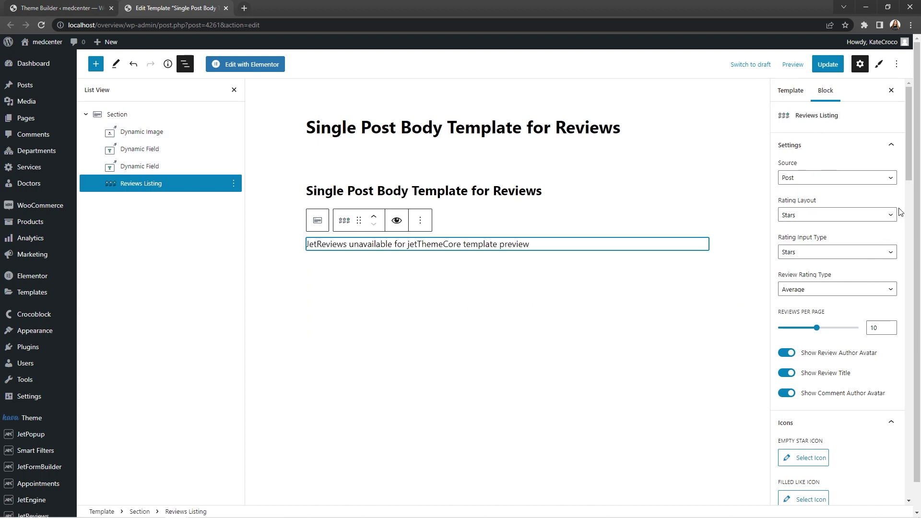
pyautogui.moveTo(908, 177)
pyautogui.mouseDown()
pyautogui.moveTo(912, 259)
pyautogui.moveTo(913, 172)
pyautogui.mouseUp()
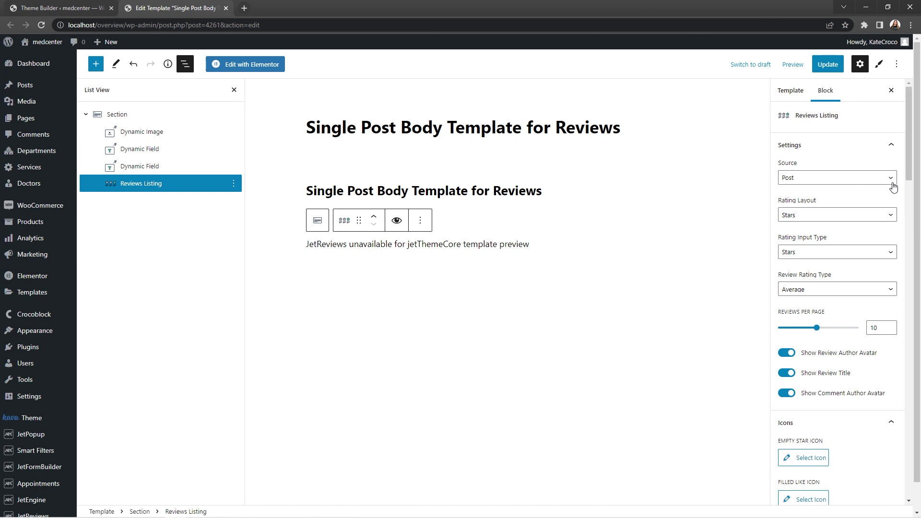
# Keep Stars rating layout and input type with Average rating, and set 6 reviews per page
pyautogui.click(891, 180)
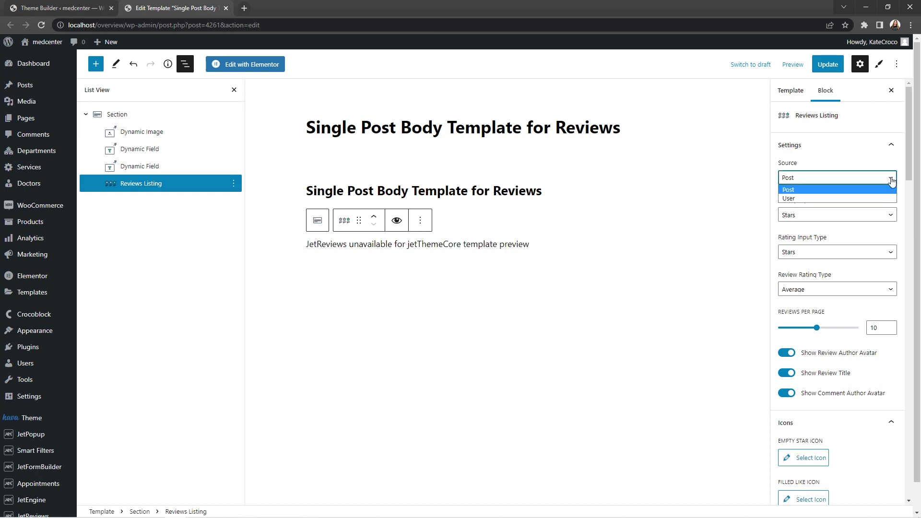
pyautogui.click(895, 217)
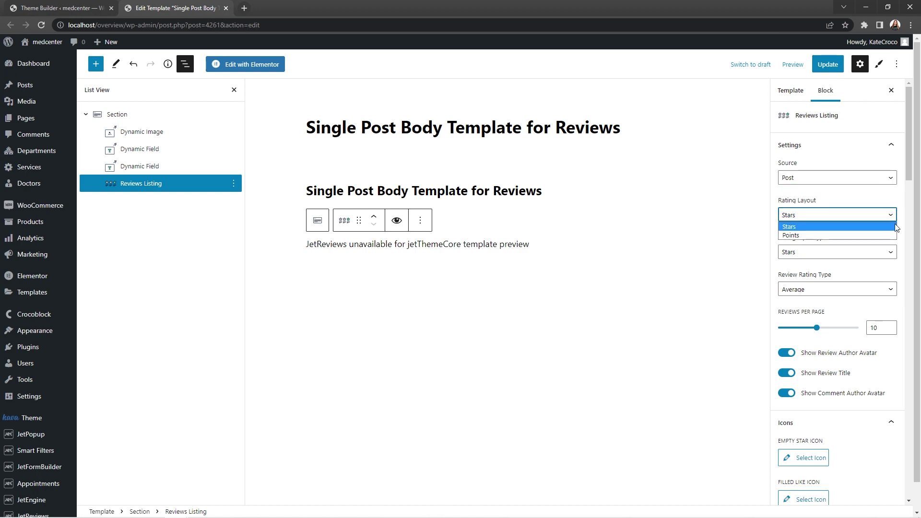
pyautogui.click(904, 244)
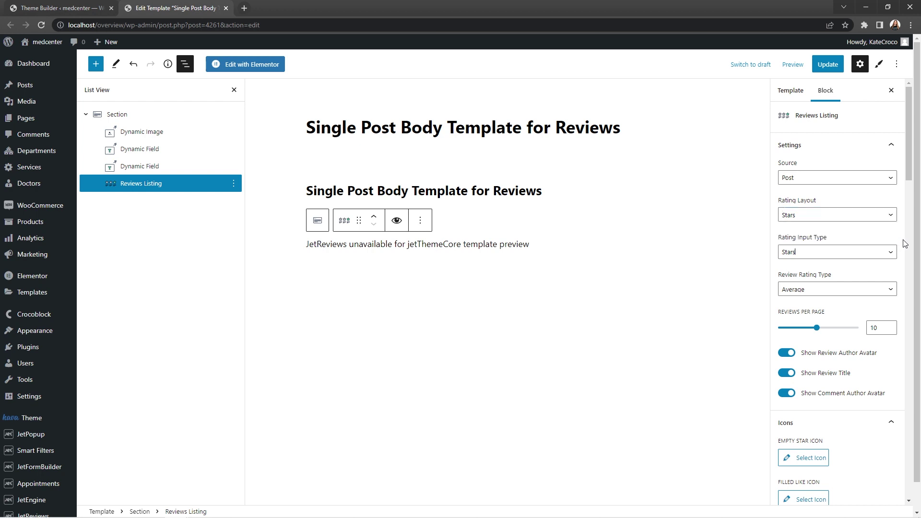
pyautogui.click(897, 253)
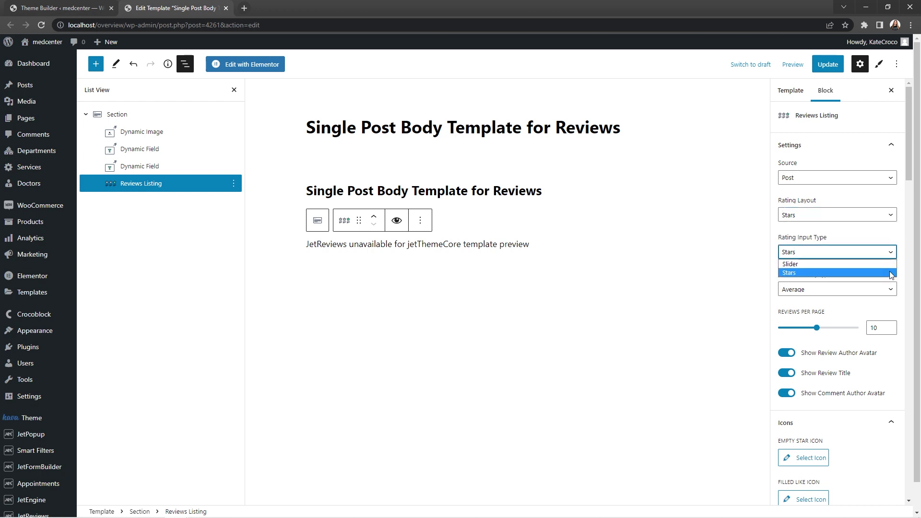
pyautogui.click(904, 267)
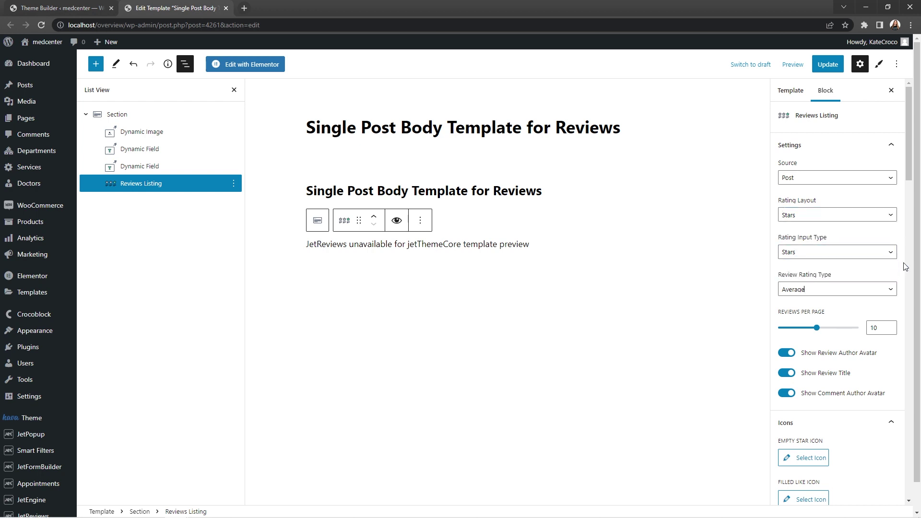
pyautogui.click(889, 294)
pyautogui.click(892, 297)
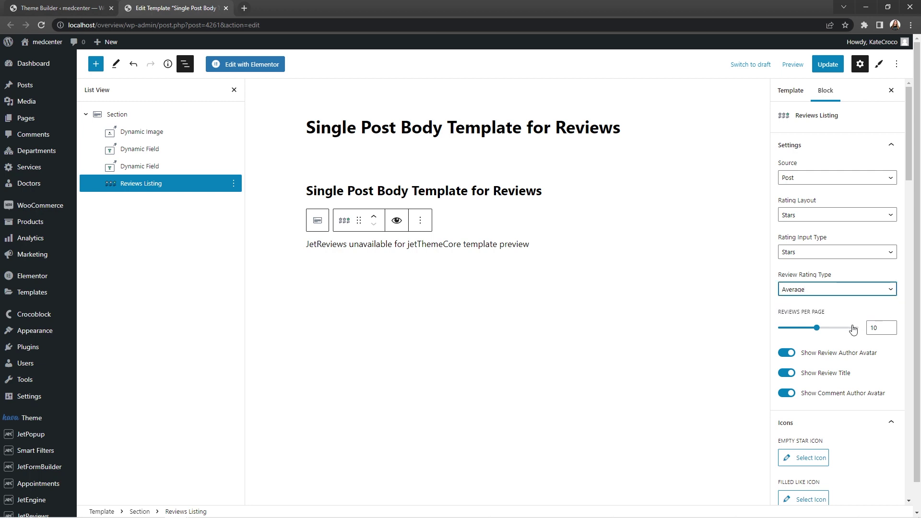
pyautogui.moveTo(822, 328); pyautogui.dragTo(799, 327)
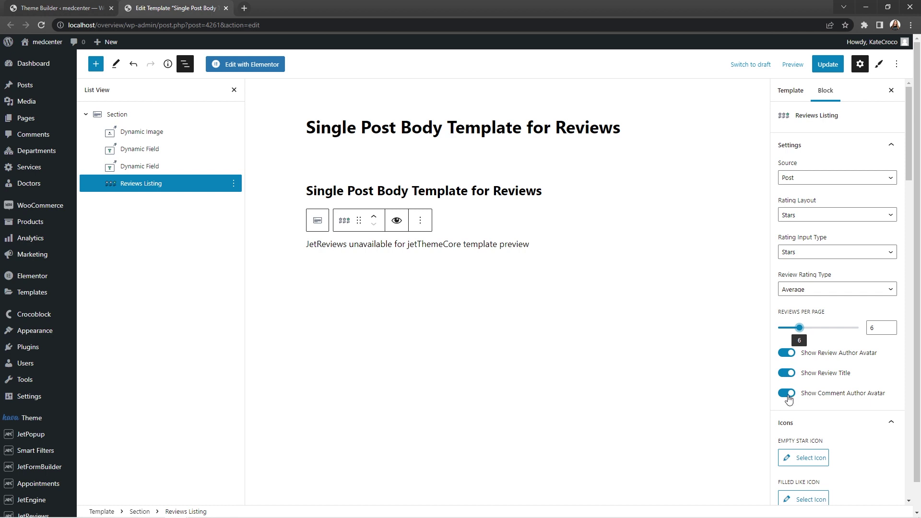
# Collapse the Settings, Icons and Labels panels and update the reviews body template
pyautogui.click(892, 146)
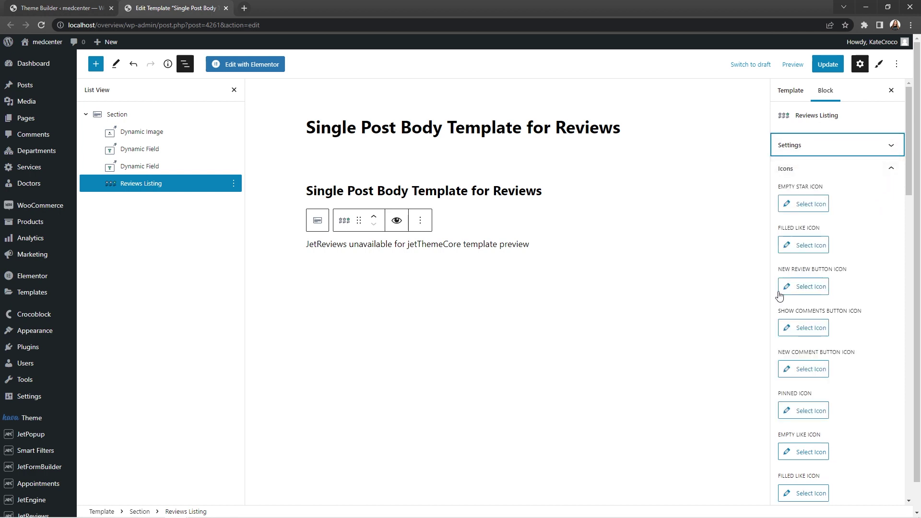
pyautogui.click(885, 172)
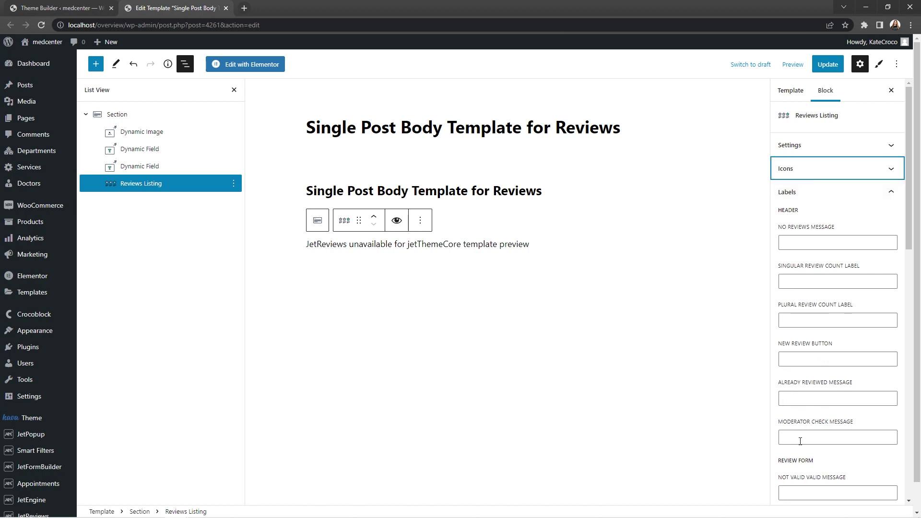
pyautogui.click(837, 193)
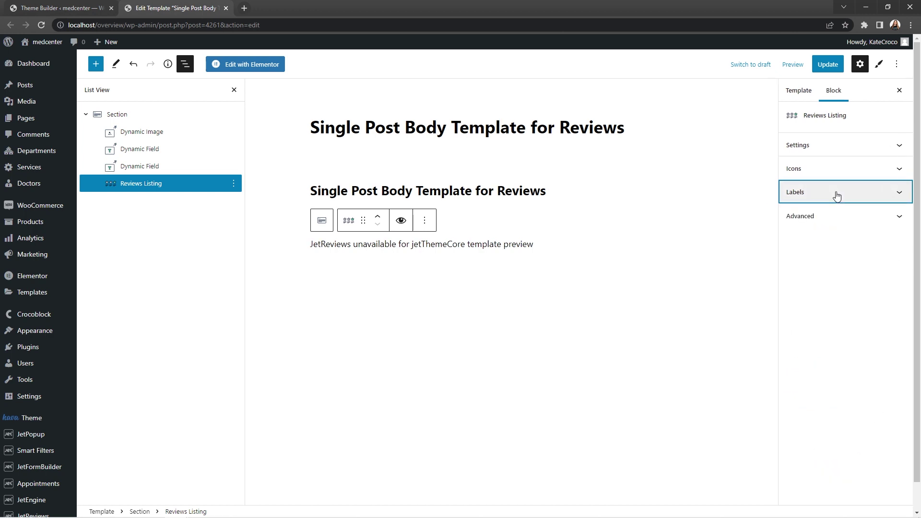
pyautogui.click(830, 65)
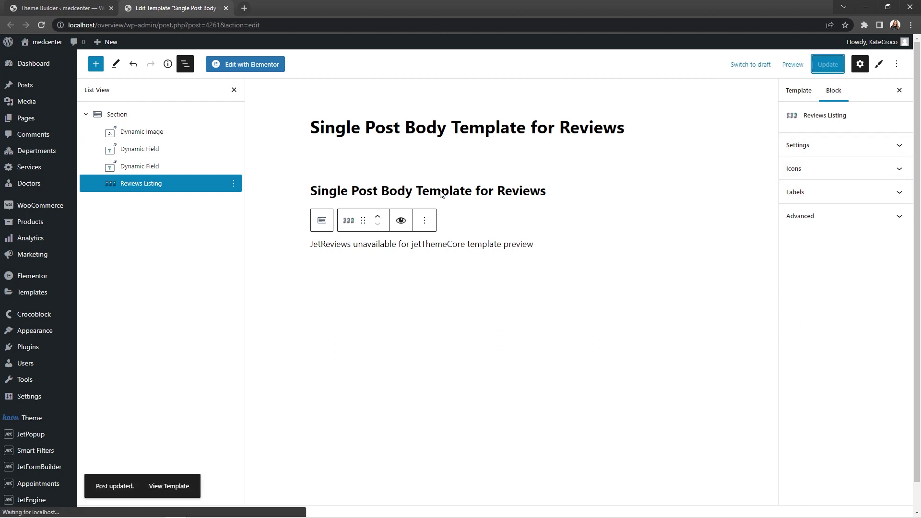
# On the Welcome to our clinic! post, write 'Really nice clinic! Lovely doctors and personnel. Thank you' titled 'Thank you!'
pyautogui.click(16, 86)
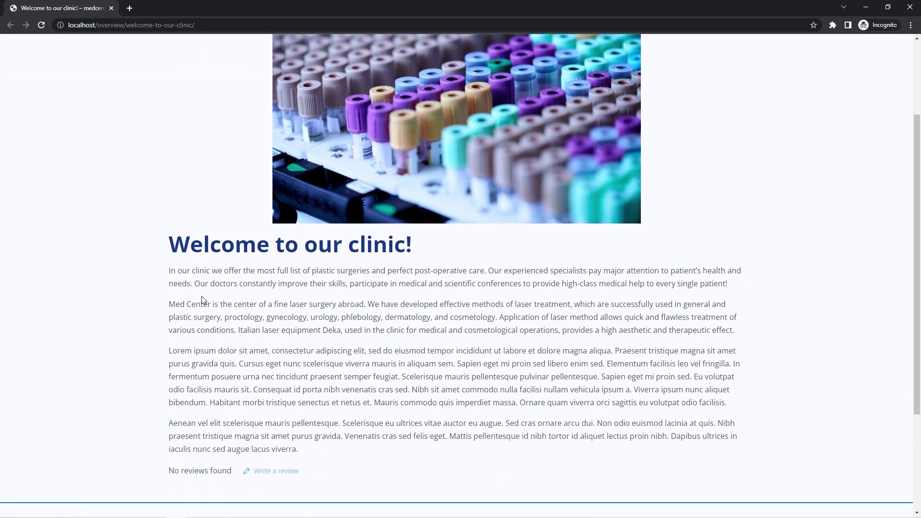
pyautogui.click(257, 320)
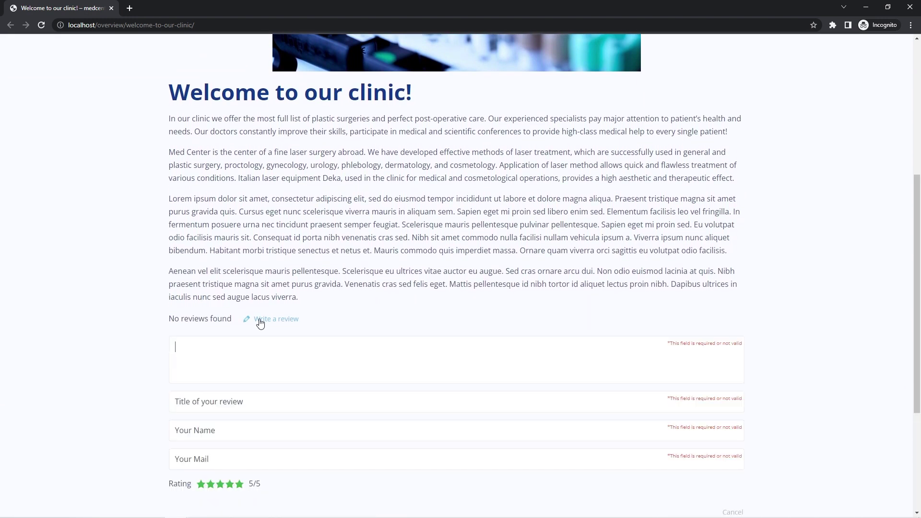
pyautogui.write('Really nice clinic! Lovely doctors and personnel. Thank you!')
pyautogui.click(260, 401)
pyautogui.write('Thank you!')
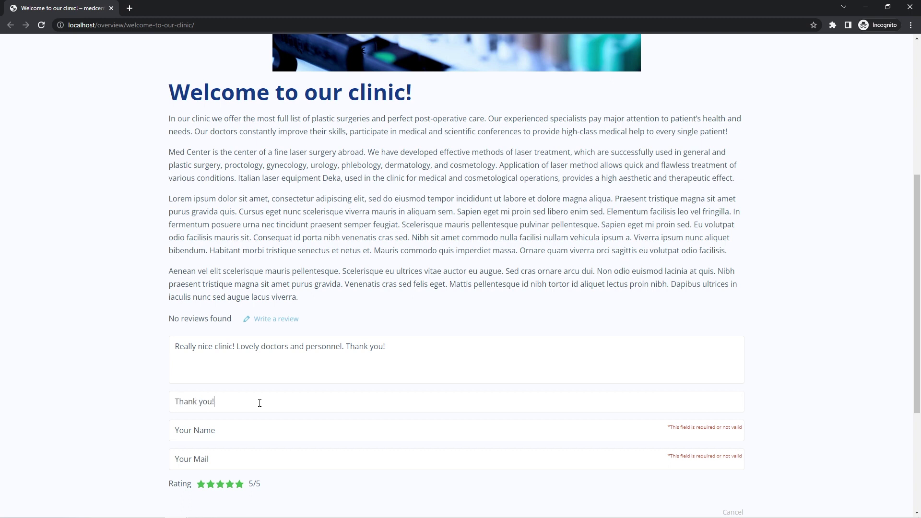
# Fill in the reviewer's name and e-mail address and submit the review
pyautogui.click(262, 430)
pyautogui.write('Kate')
pyautogui.click(262, 457)
pyautogui.write('kate@example.com')
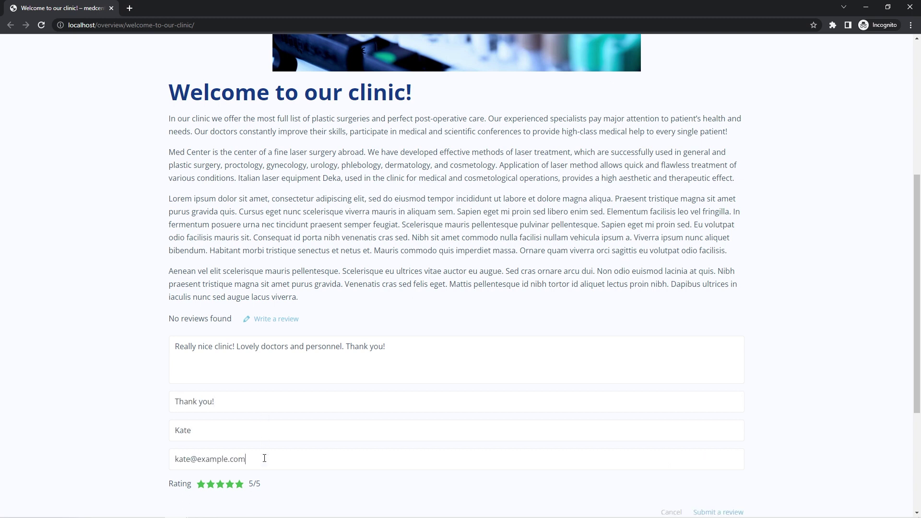
pyautogui.scroll(-4, 239, 489)
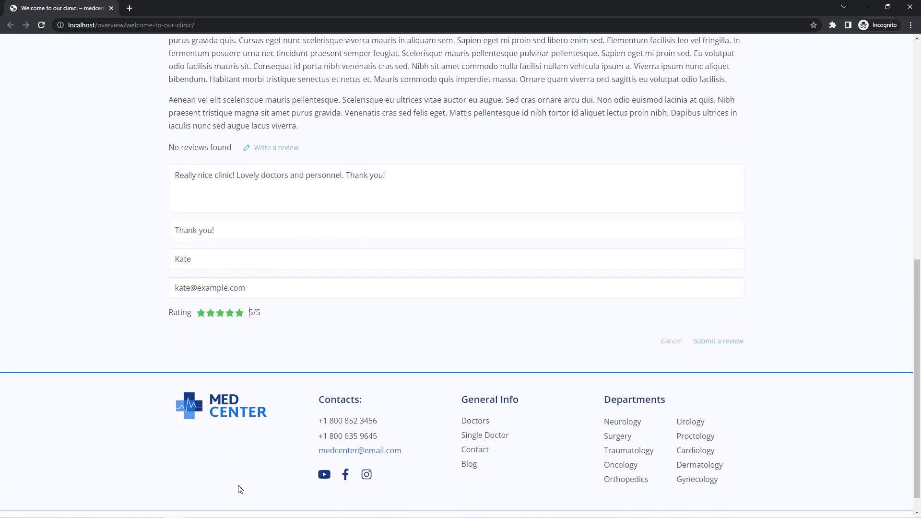
pyautogui.click(727, 320)
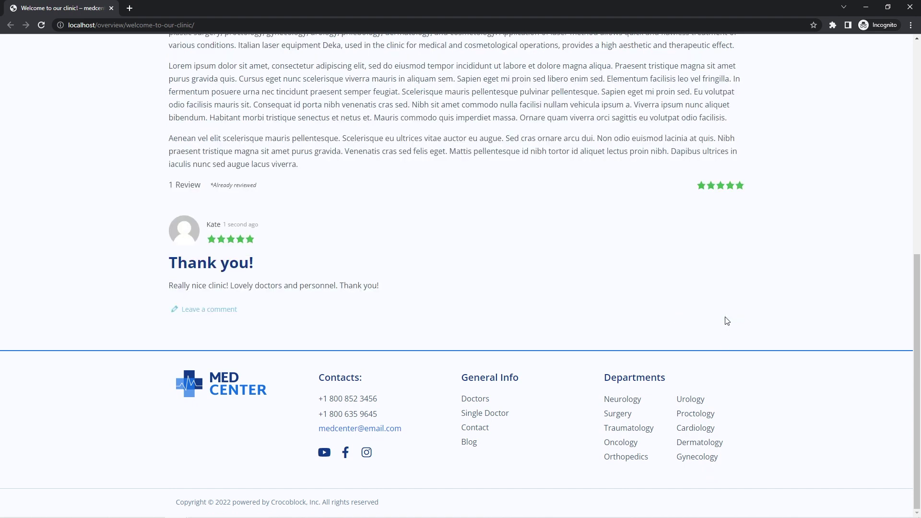